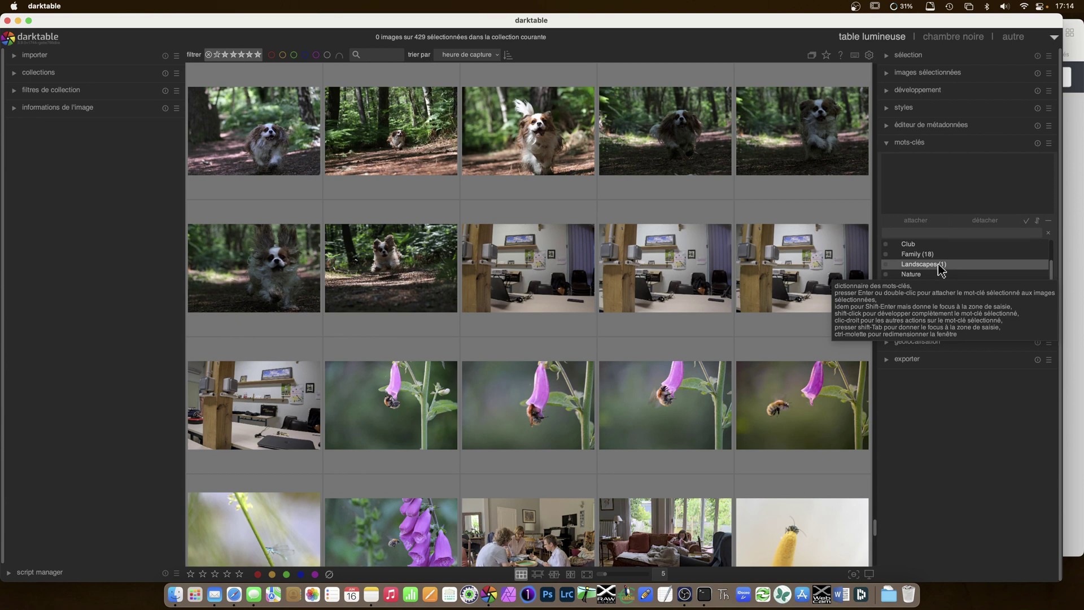
Step: Attach the existing Family keyword to the first photo of the dog running in the forest
{"action": "scroll", "coordinate": [941, 277], "scroll_direction": "down", "scroll_amount": 3, "text": "ctrl"}
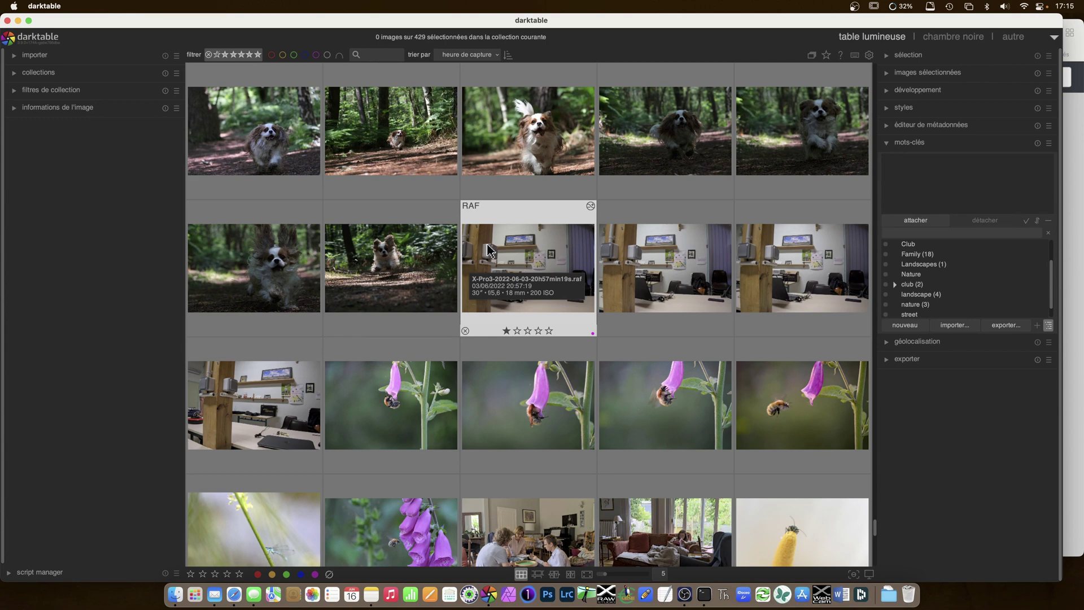
{"action": "left_click", "coordinate": [264, 148]}
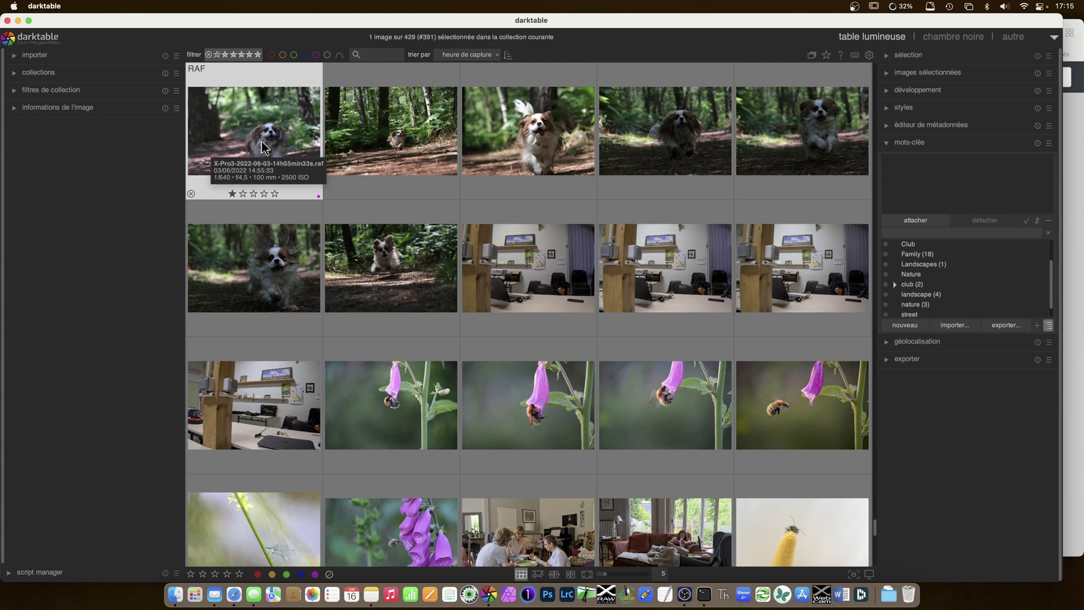
{"action": "double_click", "coordinate": [919, 254]}
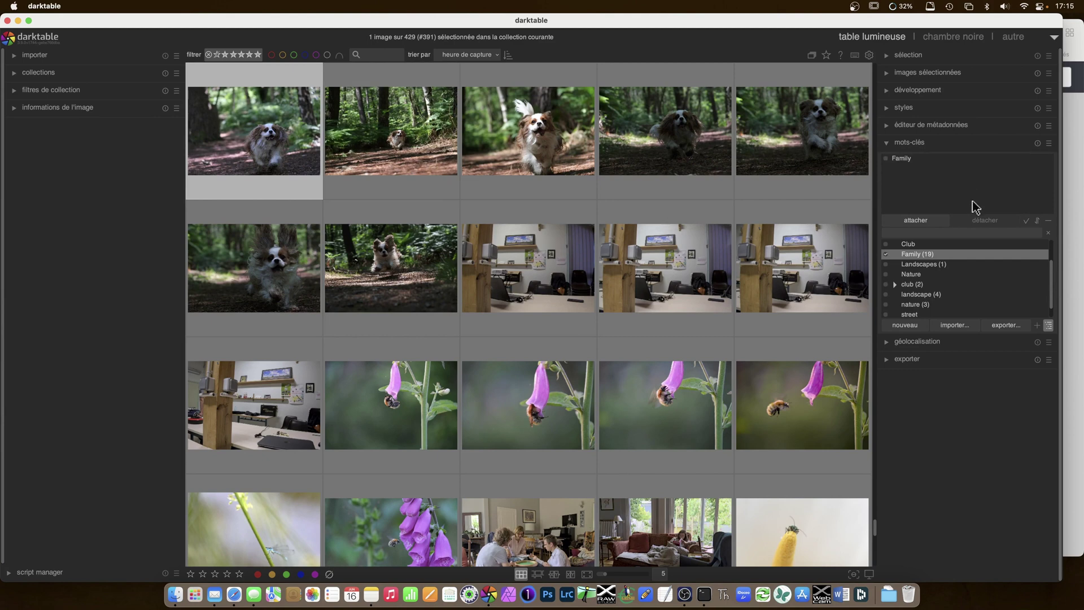
Step: Add a new keyword Padmé to the selected dog photo and nest it under Family in the keyword dictionary
{"action": "left_click", "coordinate": [934, 232]}
{"action": "type", "text": "Pa"}
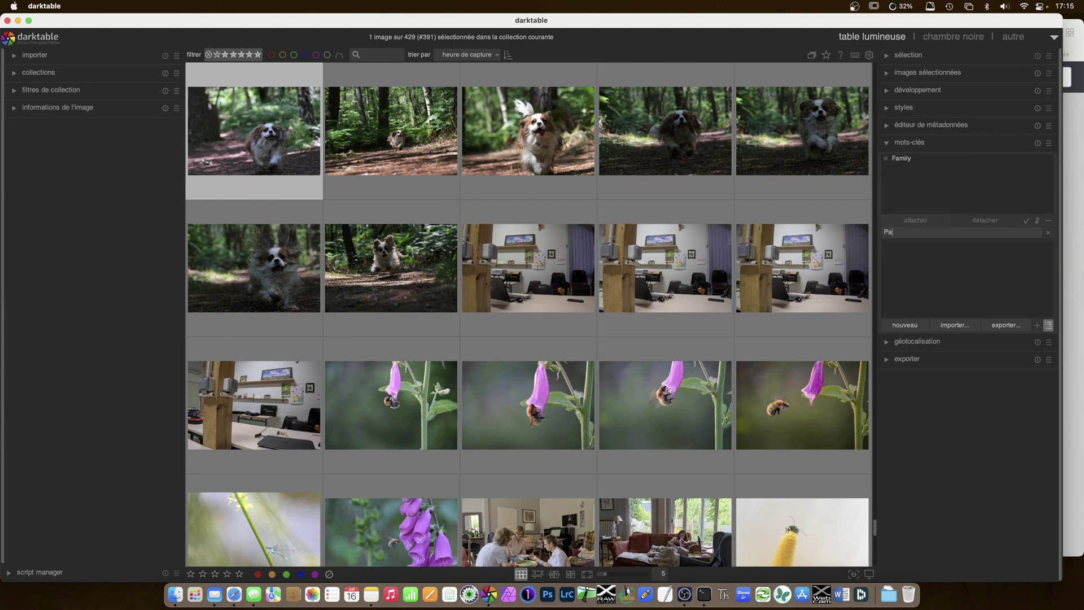
{"action": "type", "text": "dmé"}
{"action": "key", "text": "Return"}
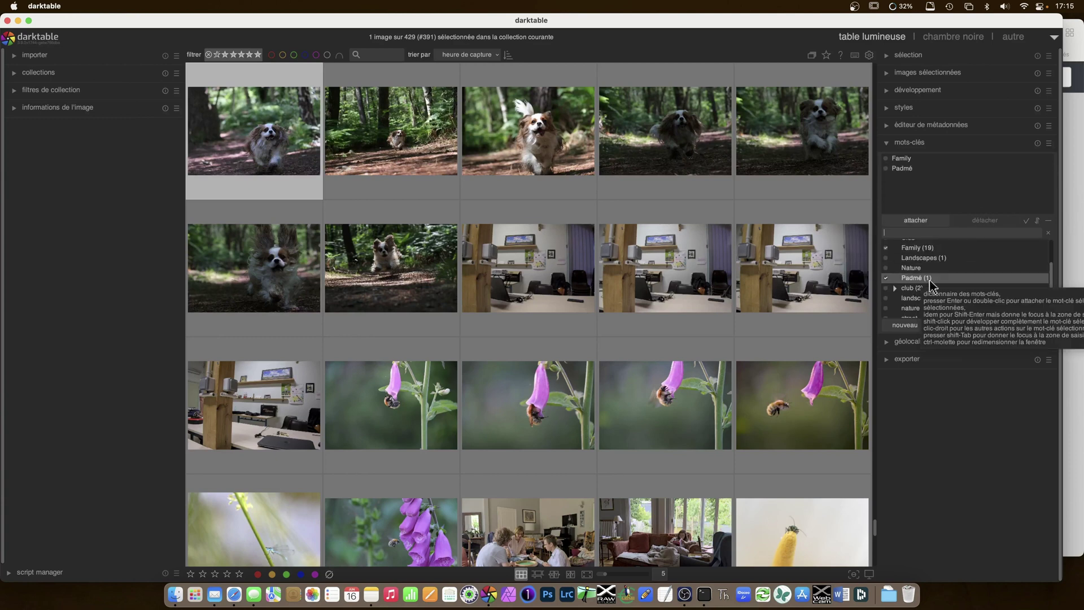
{"action": "left_click_drag", "start_coordinate": [931, 281], "coordinate": [917, 252]}
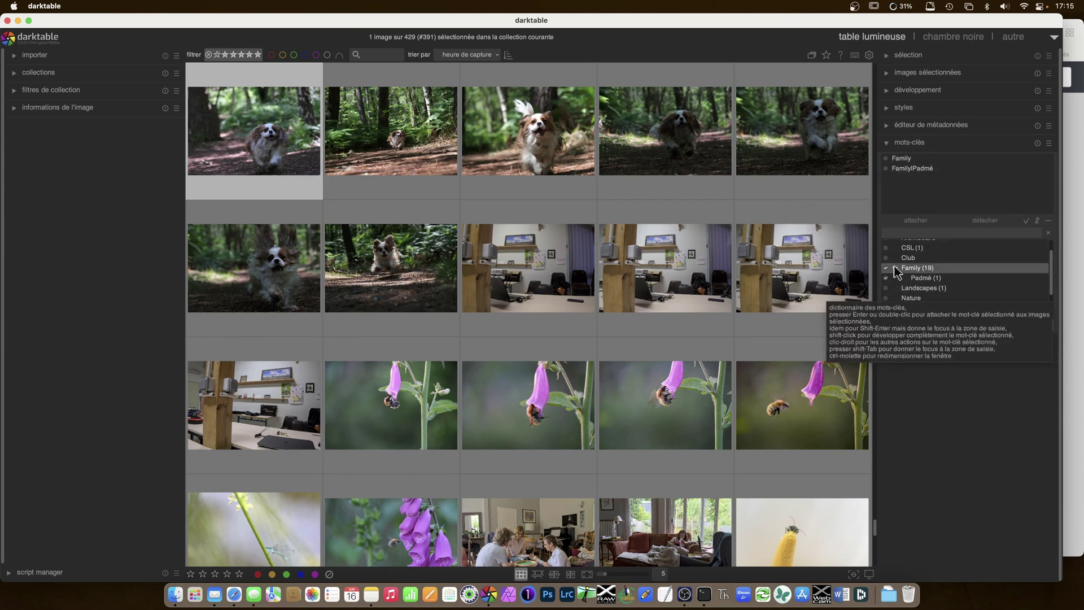
{"action": "left_click", "coordinate": [896, 269]}
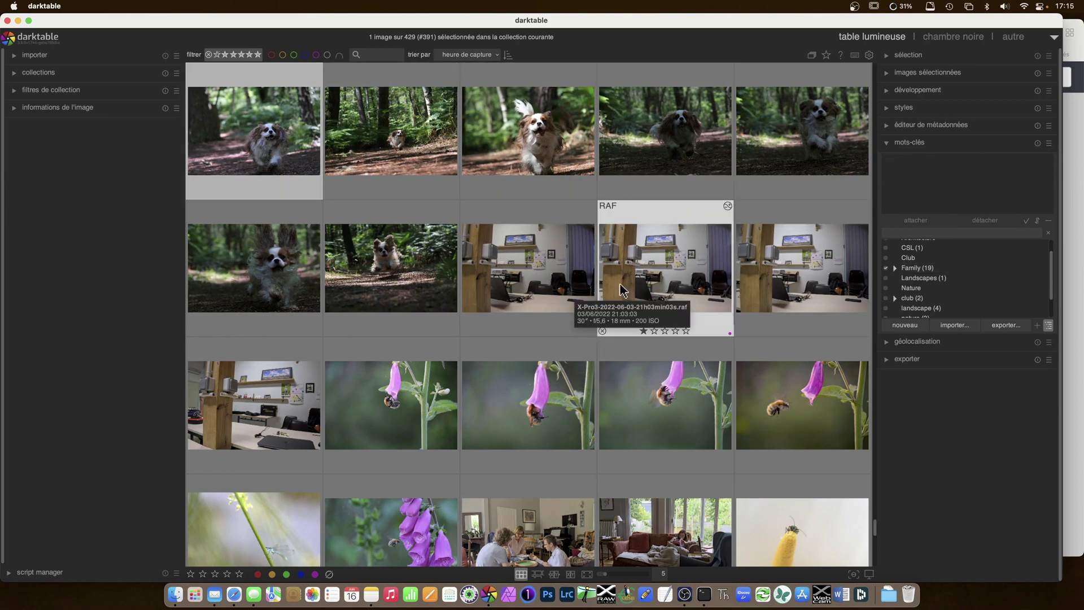
Step: Attach the Family keyword to the second and third forest photos of the dog
{"action": "left_click", "coordinate": [418, 159]}
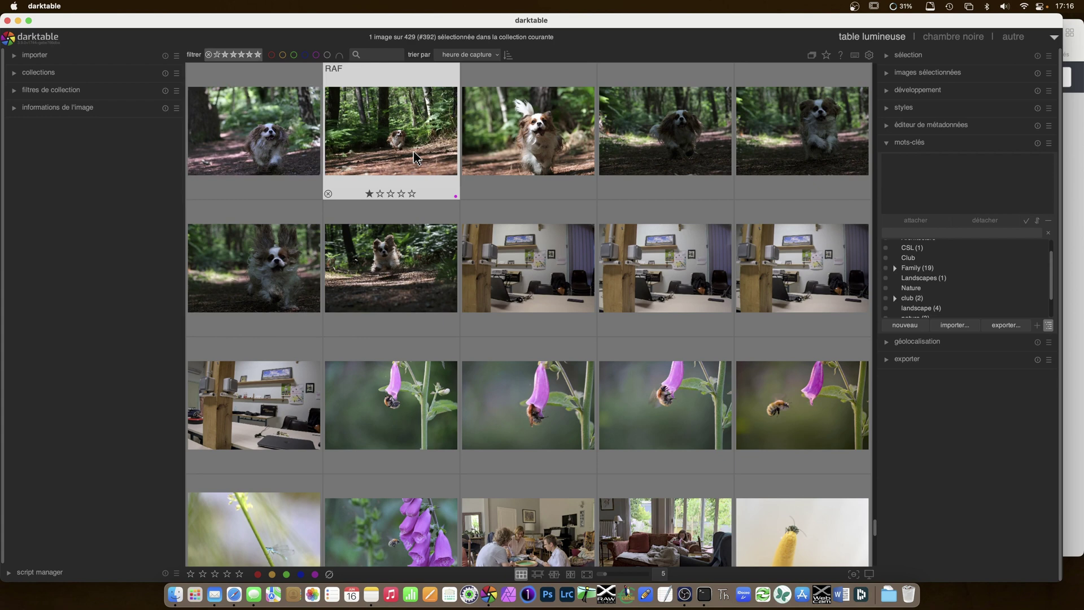
{"action": "double_click", "coordinate": [932, 269]}
{"action": "left_click", "coordinate": [564, 150]}
{"action": "double_click", "coordinate": [921, 269]}
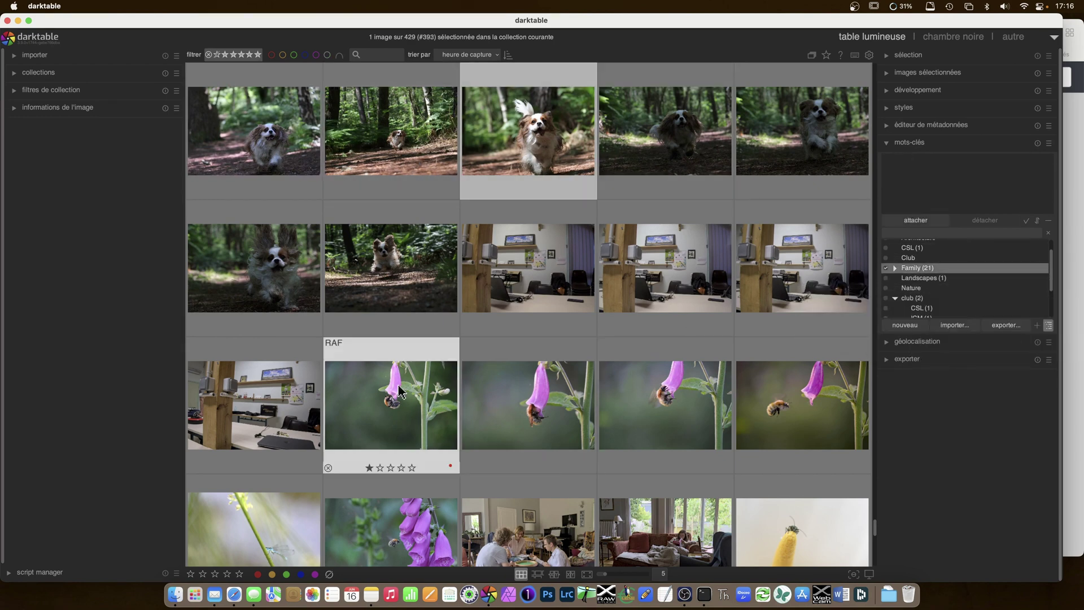
Step: Attach the Nature keyword to the first two photos of a bee on a foxglove
{"action": "left_click", "coordinate": [440, 374]}
{"action": "left_click", "coordinate": [528, 404]}
{"action": "double_click", "coordinate": [912, 289]}
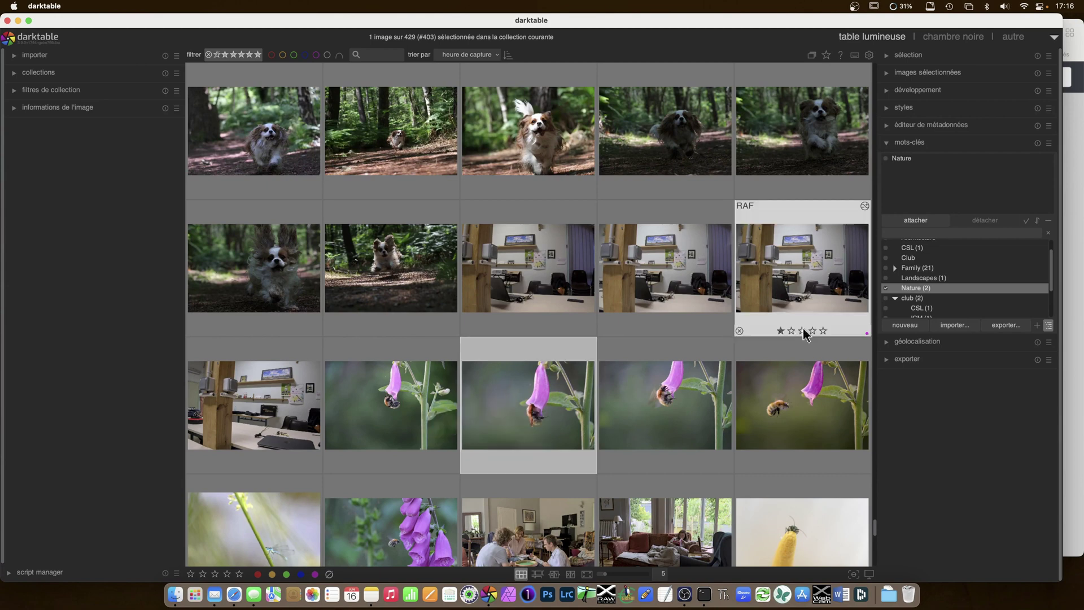
{"action": "left_click", "coordinate": [802, 331]}
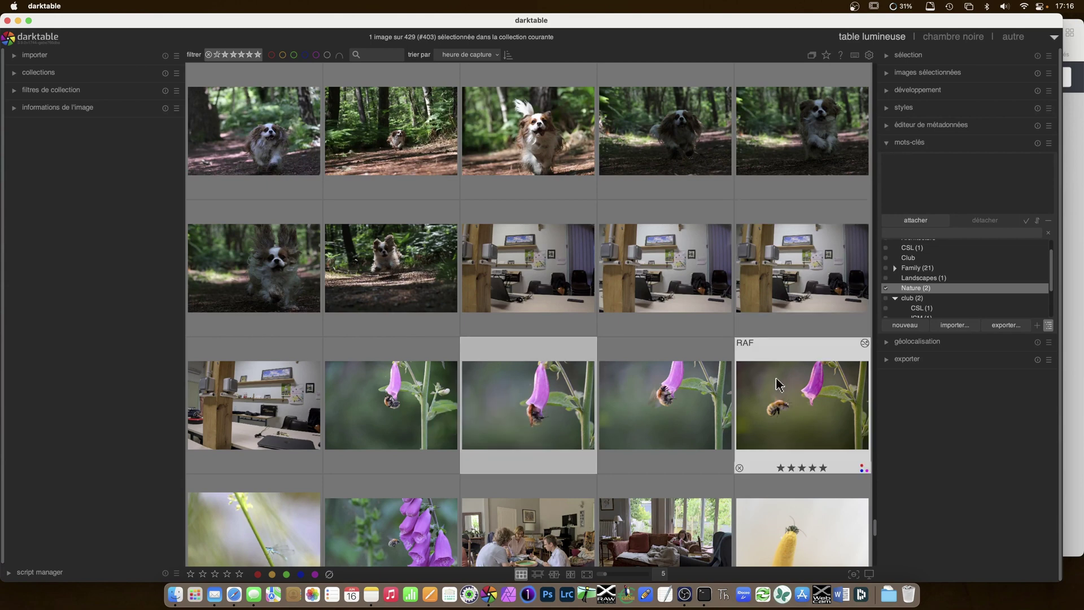
Step: View the collection linked to the Nature keyword, and return to the full collection at the dog and foxglove photos
{"action": "right_click", "coordinate": [908, 290]}
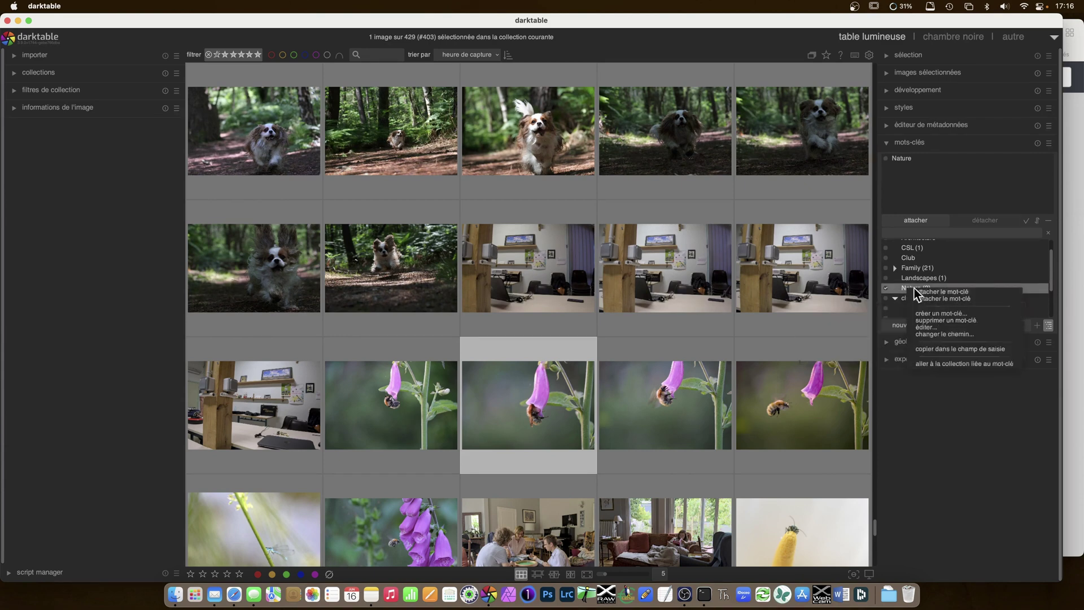
{"action": "left_click", "coordinate": [975, 365]}
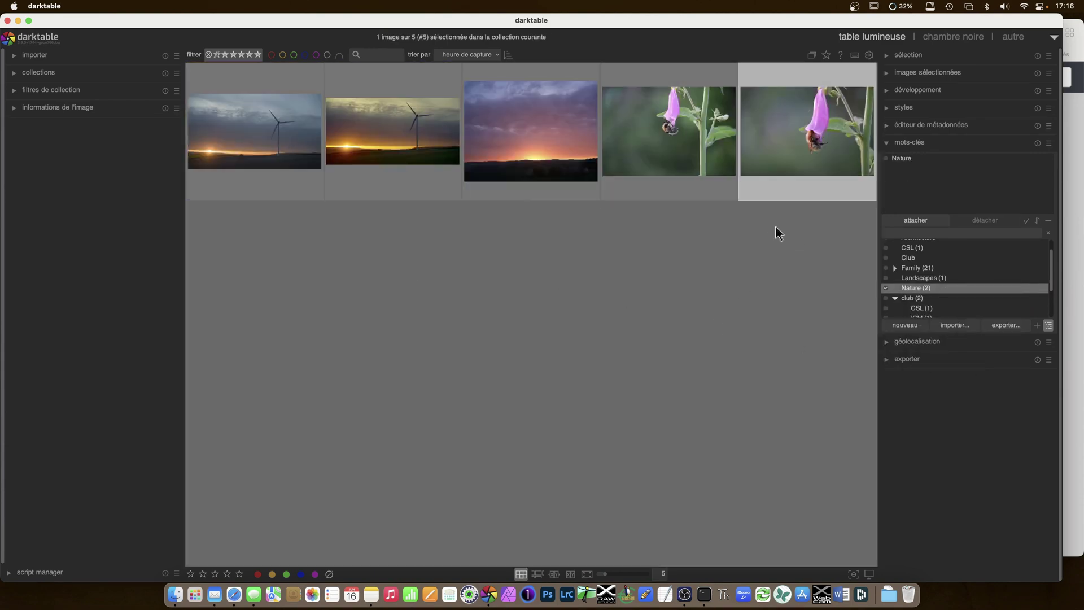
{"action": "right_click", "coordinate": [911, 289]}
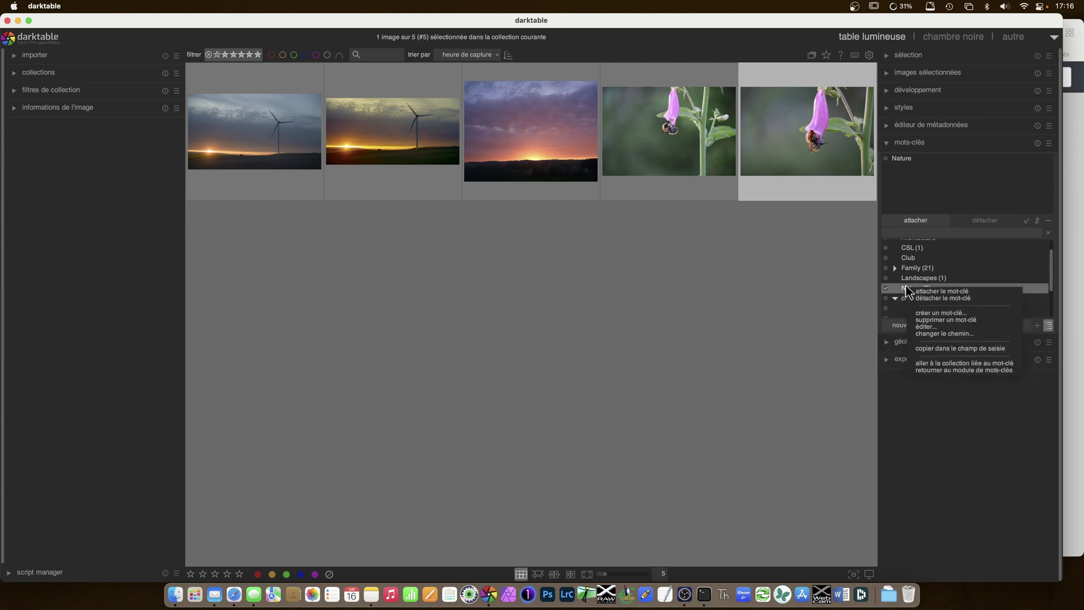
{"action": "left_click", "coordinate": [937, 371]}
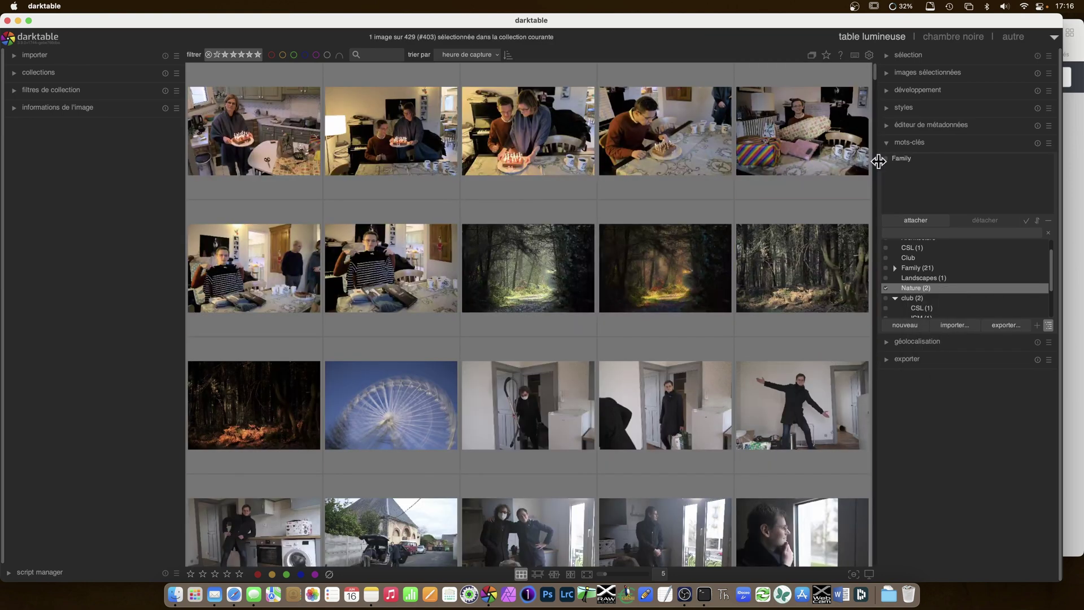
{"action": "left_click_drag", "start_coordinate": [876, 78], "coordinate": [876, 533]}
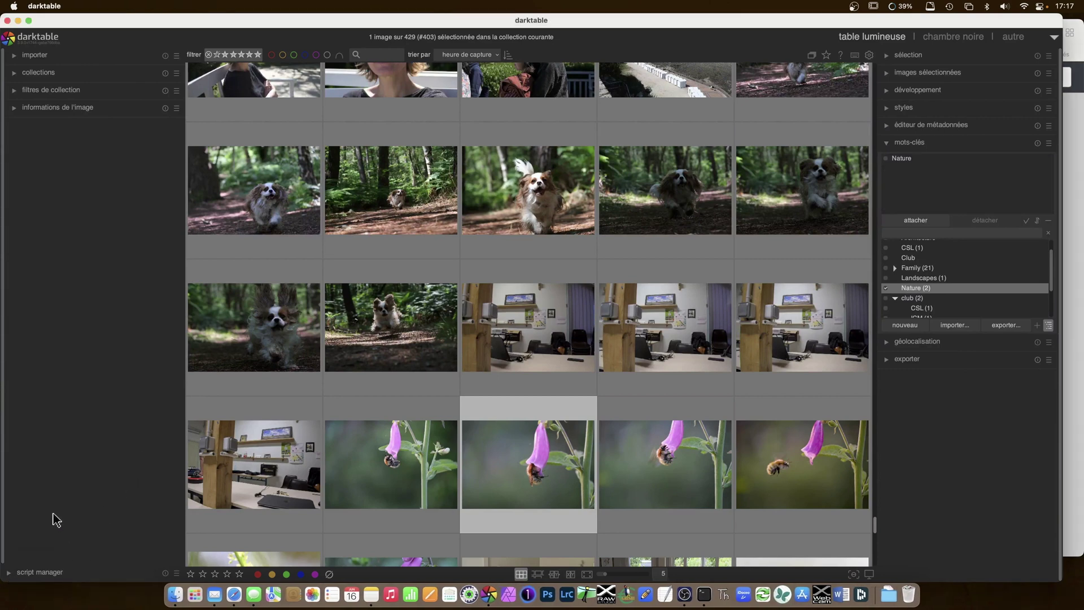
Step: Start the contrib script quicktag in the script manager, and collapse the manager
{"action": "left_click", "coordinate": [9, 573]}
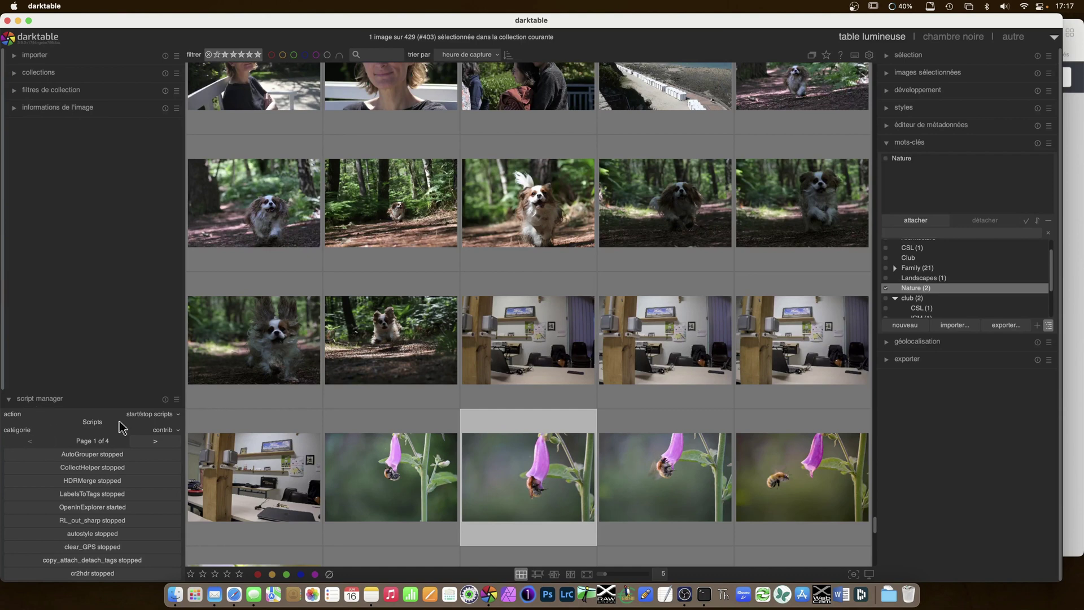
{"action": "left_click", "coordinate": [165, 415]}
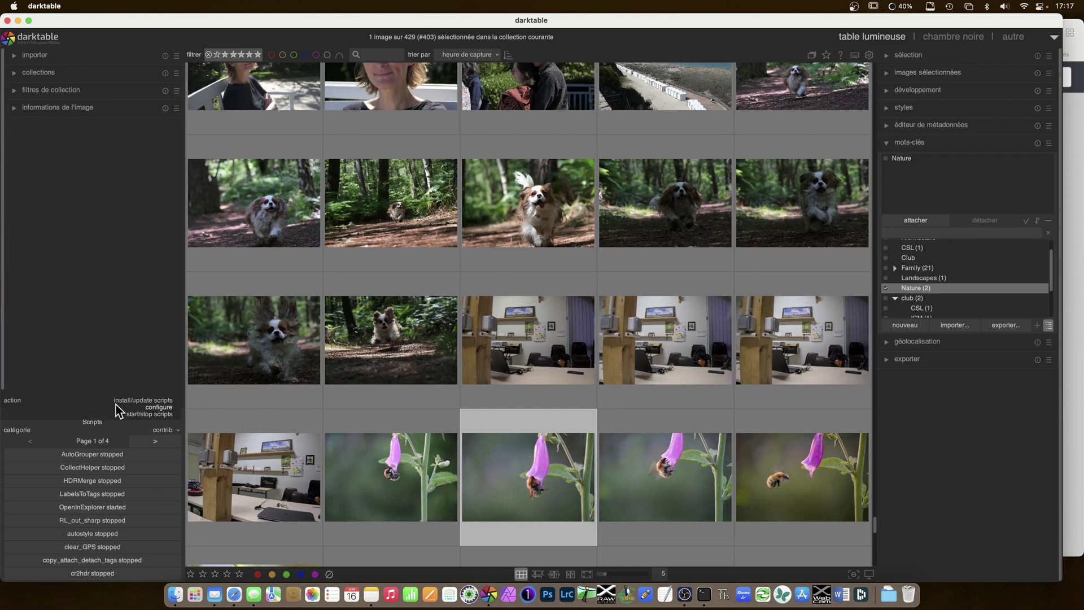
{"action": "left_click", "coordinate": [145, 415]}
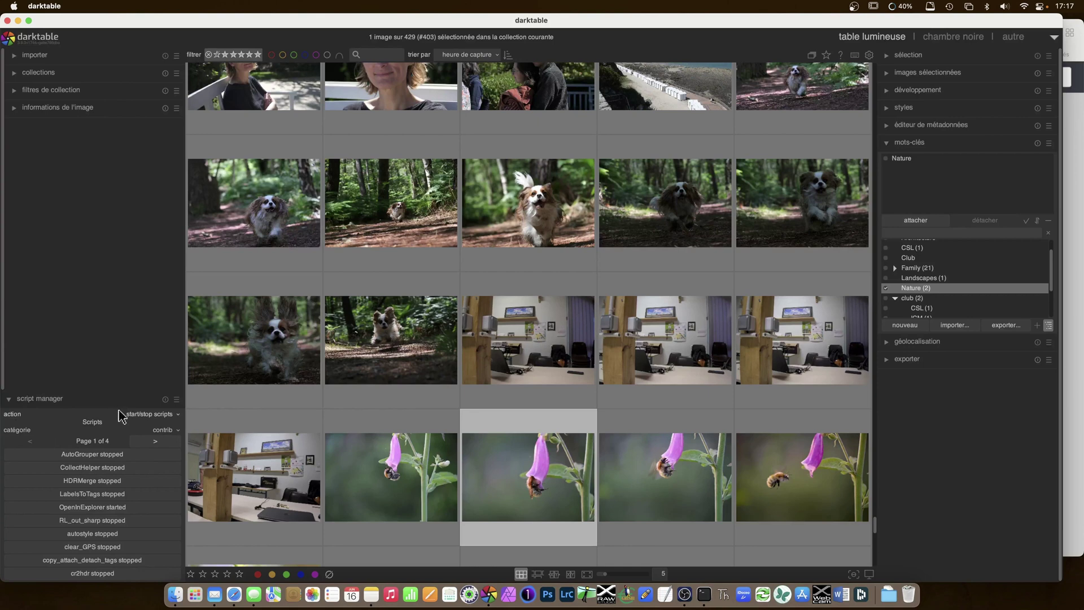
{"action": "left_click", "coordinate": [157, 443]}
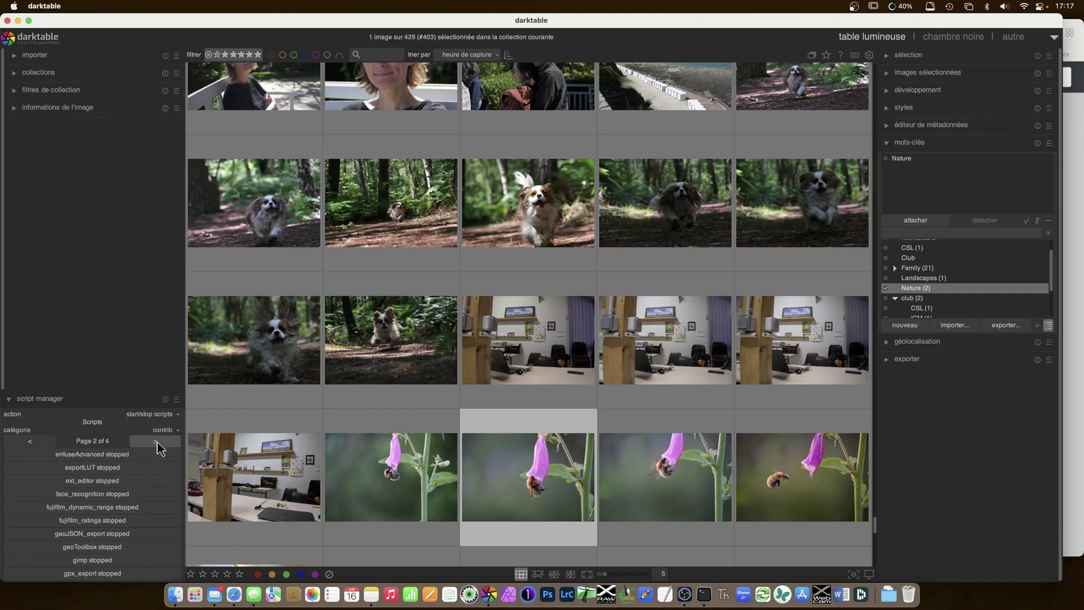
{"action": "scroll", "coordinate": [124, 545], "scroll_direction": "down", "scroll_amount": 5}
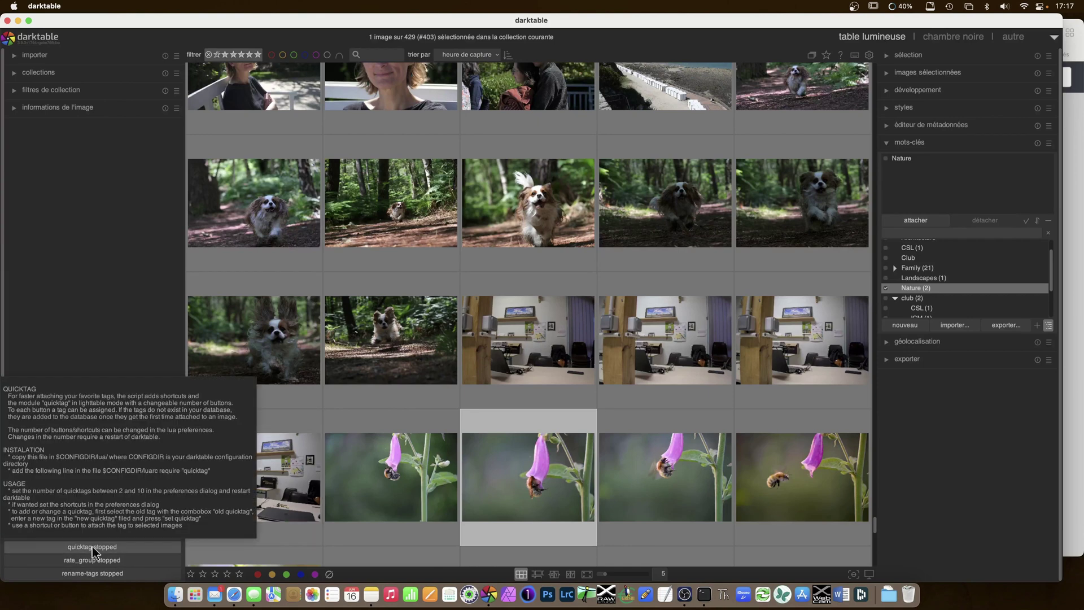
{"action": "left_click", "coordinate": [93, 549]}
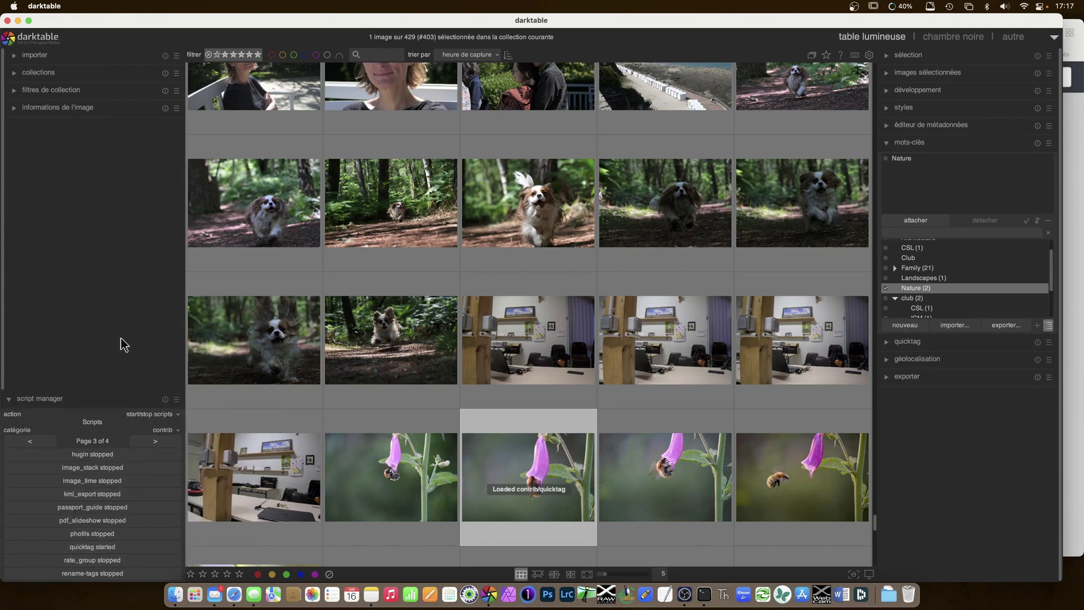
{"action": "left_click", "coordinate": [9, 399]}
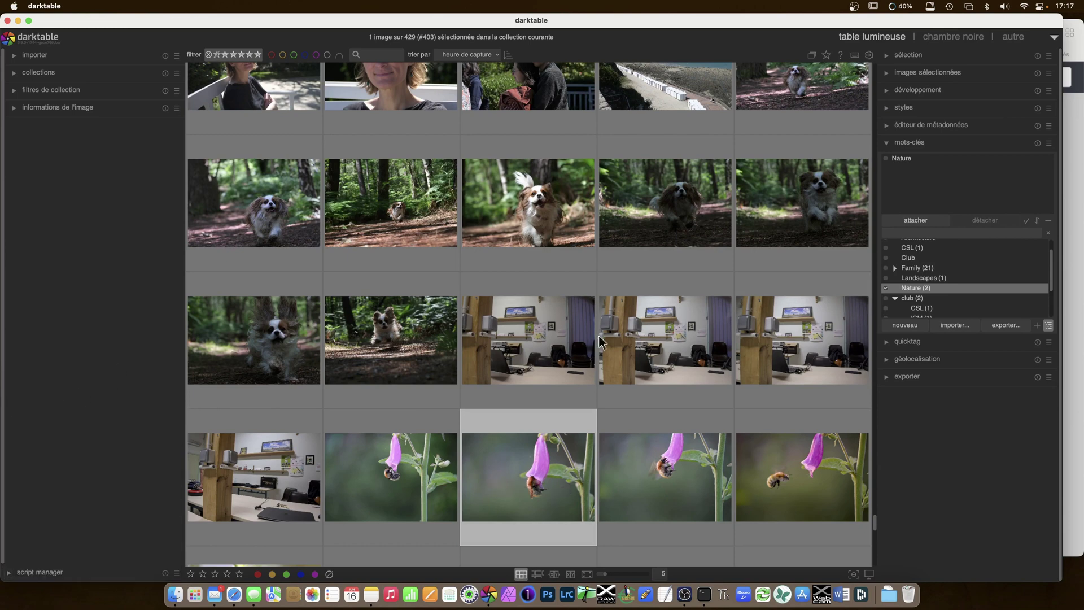
Step: Expand the quicktag module and assign the tag Architecture to quicktag 1
{"action": "left_click", "coordinate": [891, 344]}
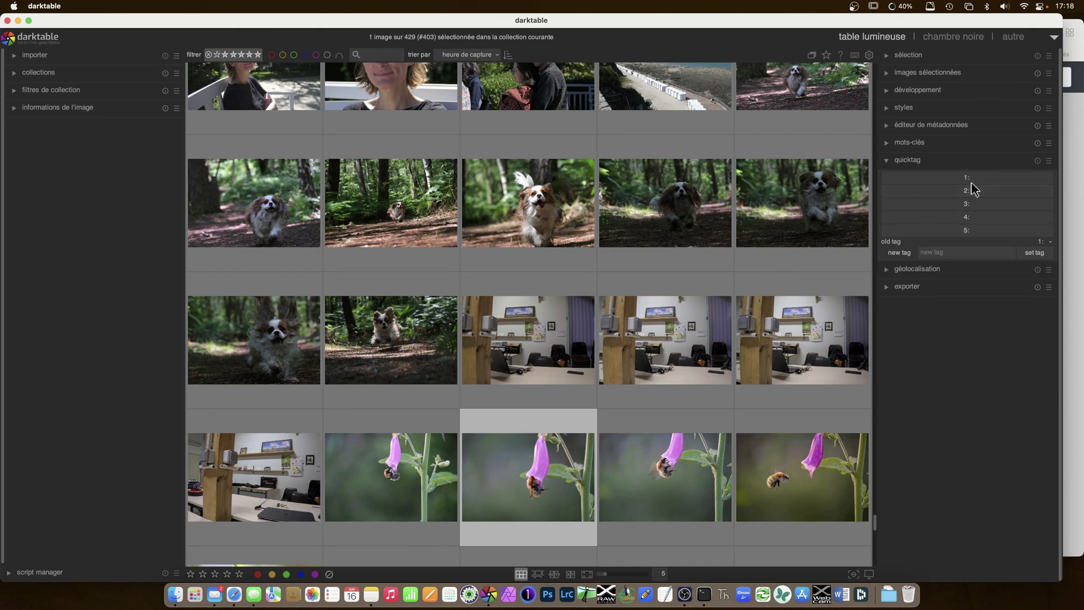
{"action": "left_click", "coordinate": [992, 181]}
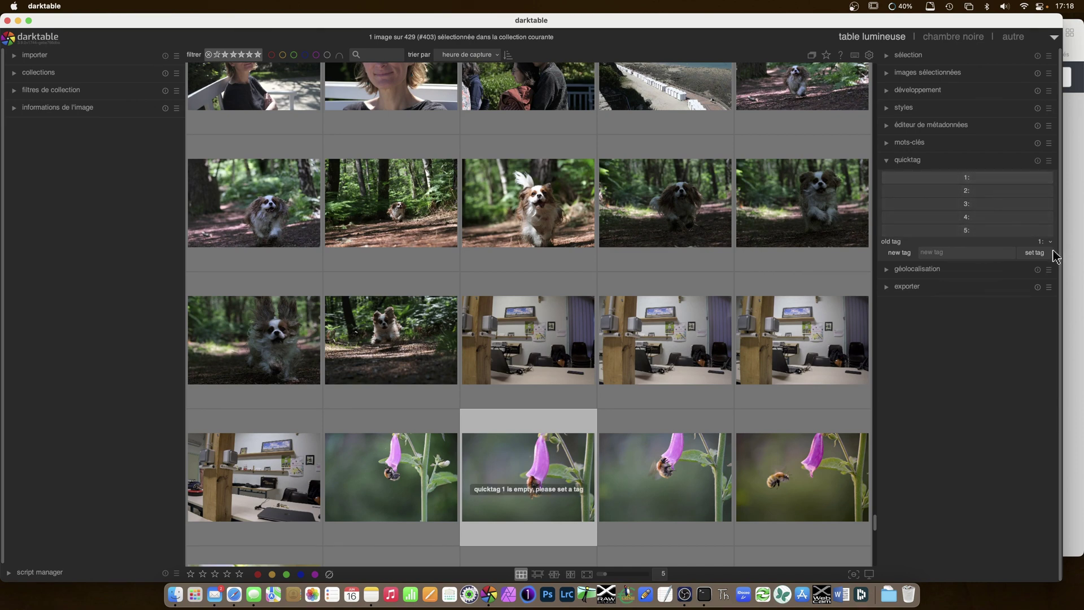
{"action": "left_click", "coordinate": [963, 255]}
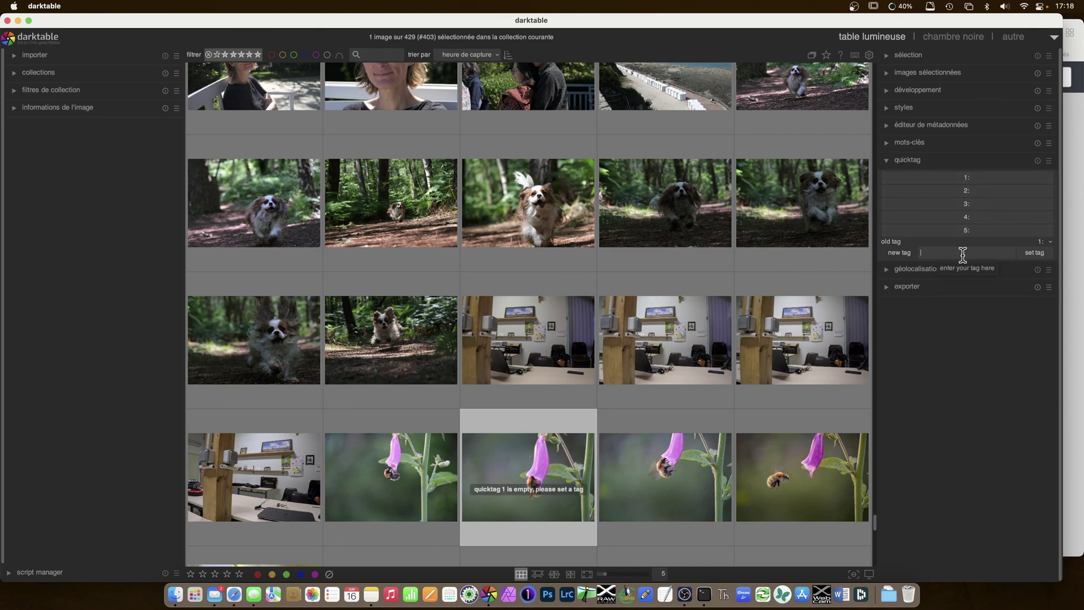
{"action": "type", "text": "a"}
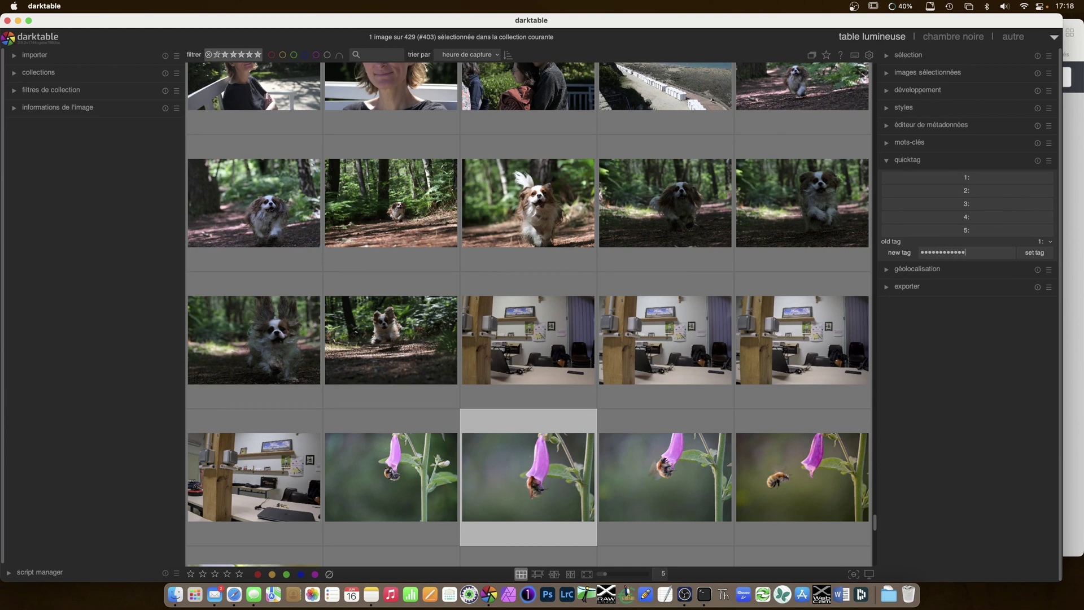
{"action": "left_click", "coordinate": [1034, 253]}
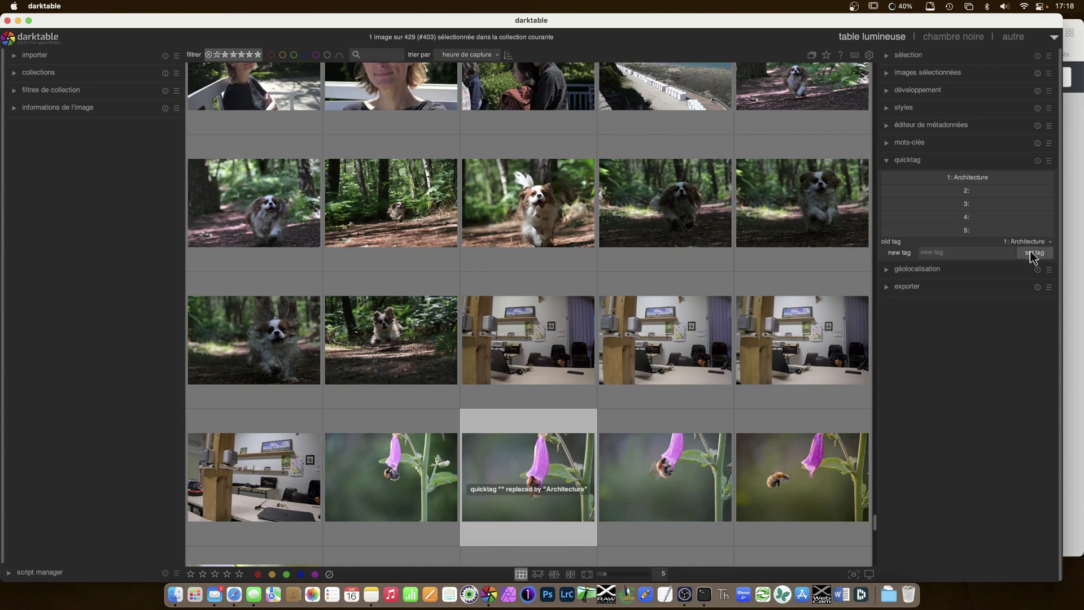
Step: Assign the tag Club to quicktag 2
{"action": "left_click", "coordinate": [987, 191]}
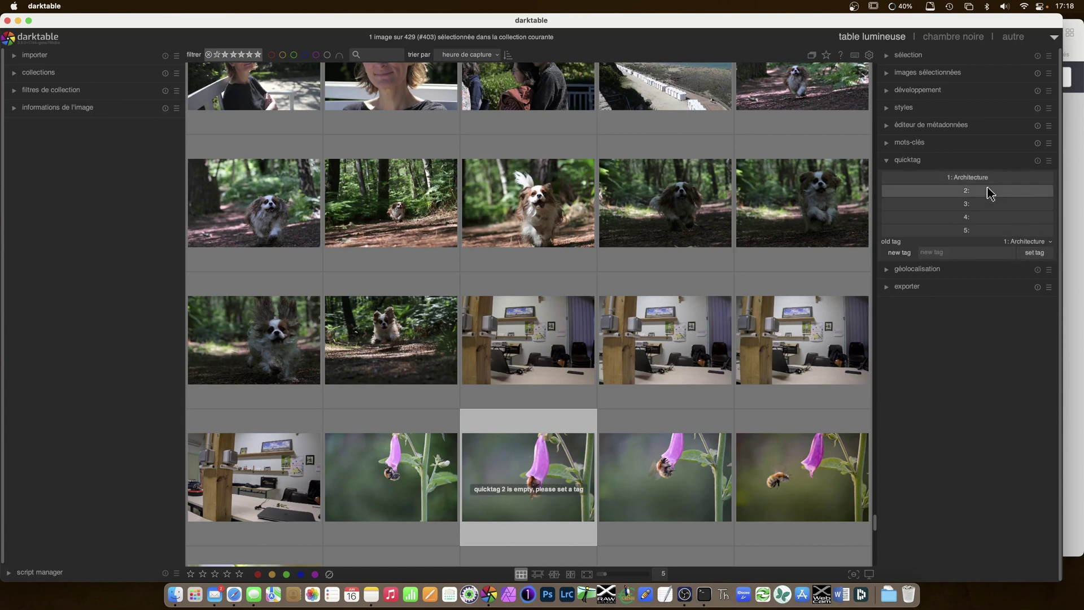
{"action": "left_click", "coordinate": [1038, 243]}
{"action": "left_click", "coordinate": [1040, 249]}
{"action": "left_click", "coordinate": [955, 253]}
{"action": "type", "text": "a"}
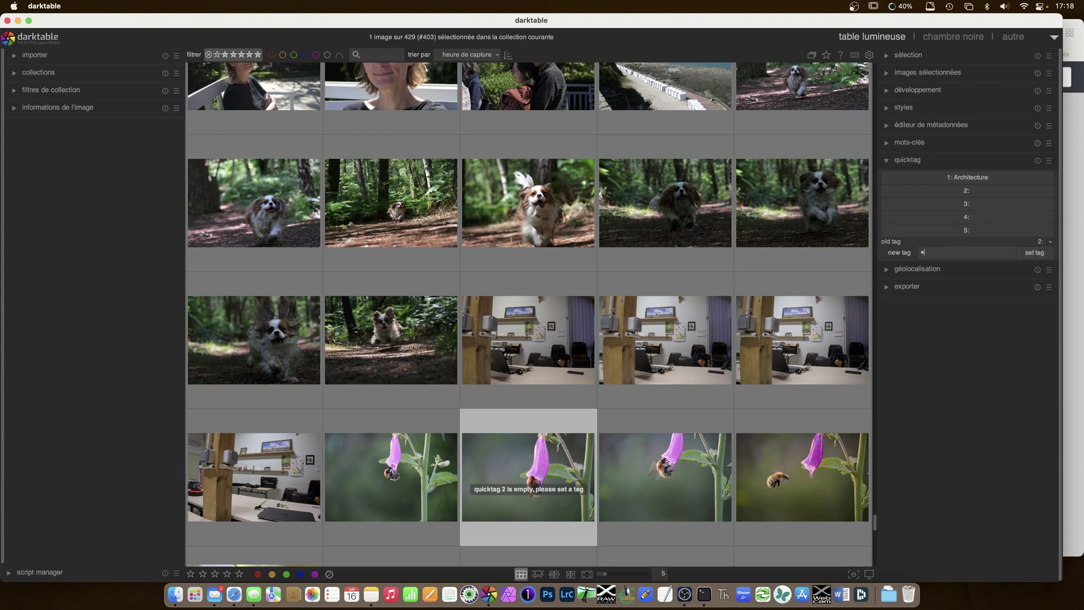
{"action": "left_click", "coordinate": [1035, 253]}
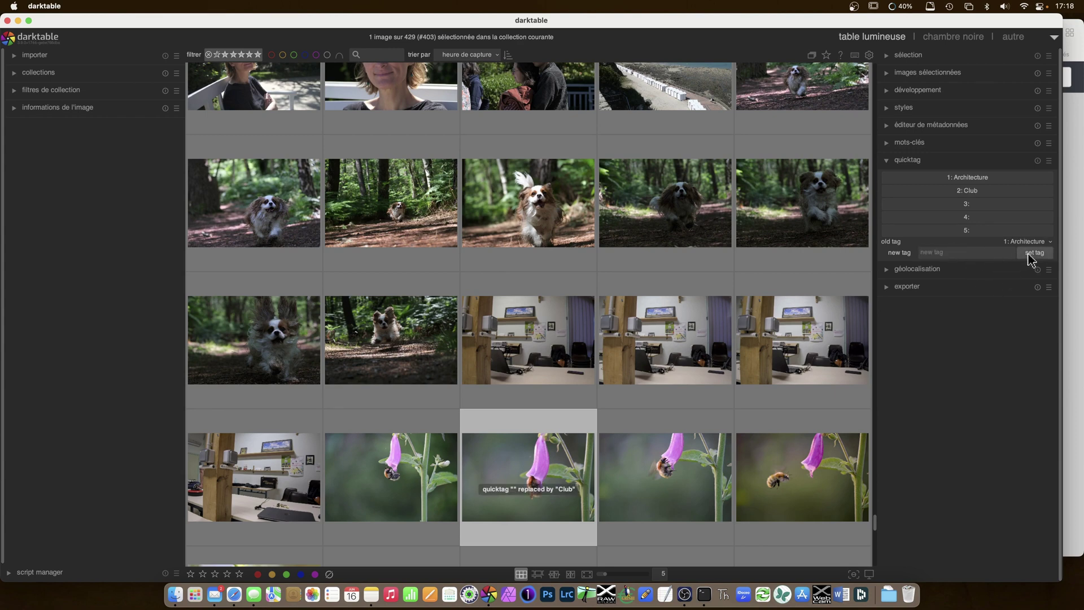
Step: Assign the tag Family to quicktag 3
{"action": "left_click", "coordinate": [967, 205]}
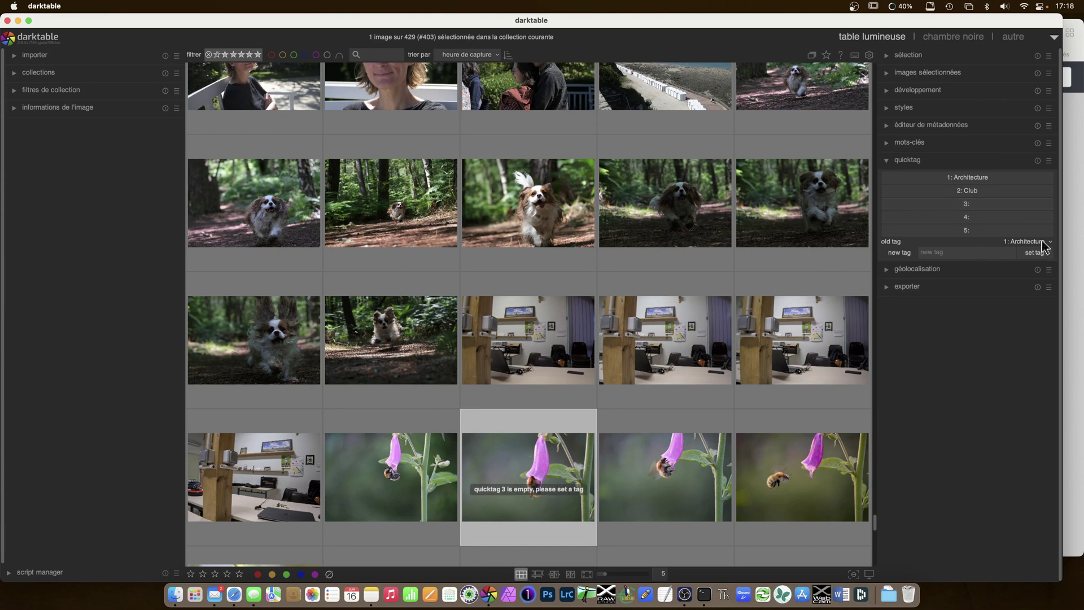
{"action": "left_click", "coordinate": [1045, 243]}
{"action": "left_click", "coordinate": [1042, 256]}
{"action": "type", "text": "oo"}
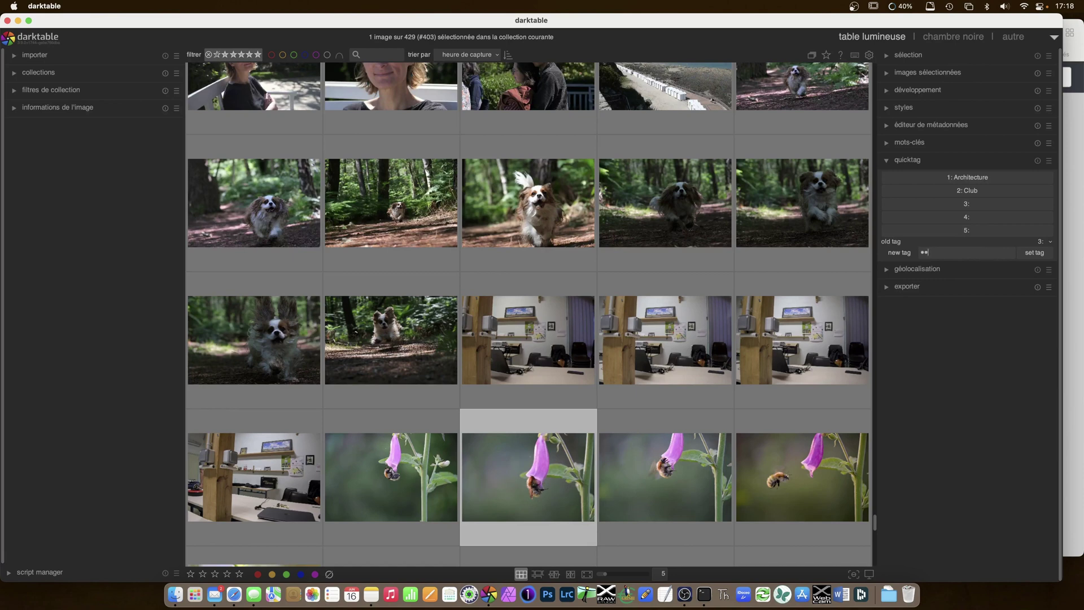
{"action": "type", "text": "mily"}
{"action": "left_click", "coordinate": [1038, 253]}
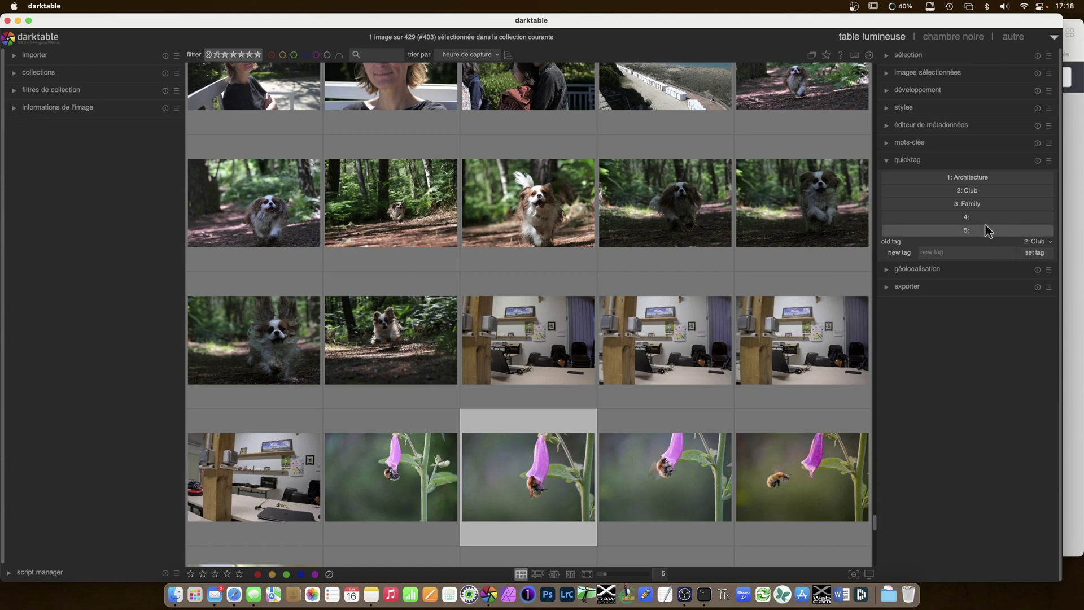
Step: Attach the Architecture tag to the first forest dog photo using its quicktag
{"action": "left_click", "coordinate": [271, 219]}
{"action": "left_click", "coordinate": [981, 177]}
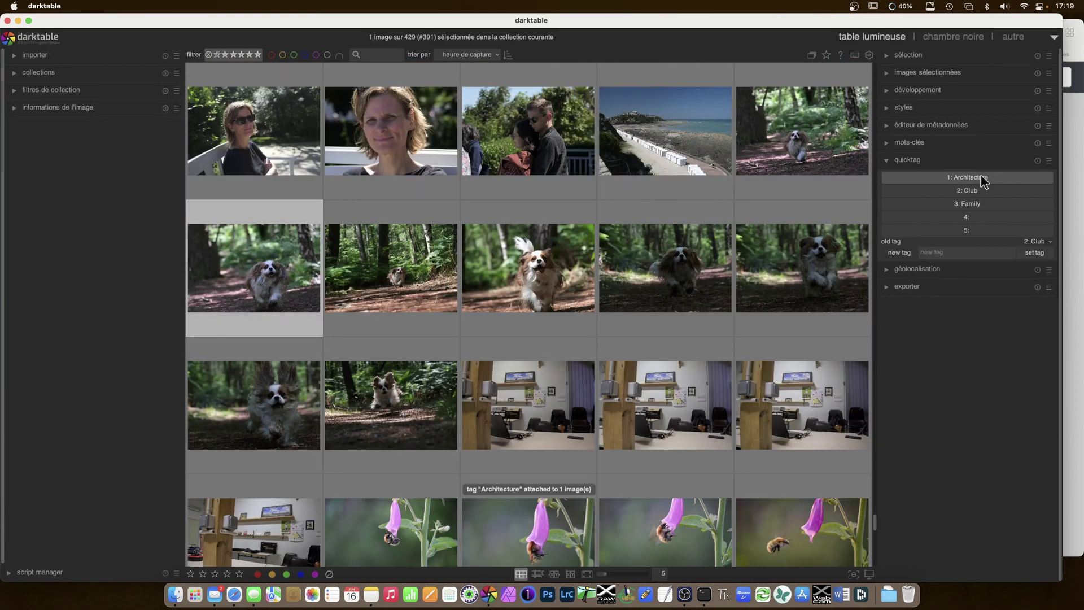
Step: Attach the Club tag to the second forest dog photo and the Family tag to the third using their quicktags
{"action": "left_click", "coordinate": [384, 268]}
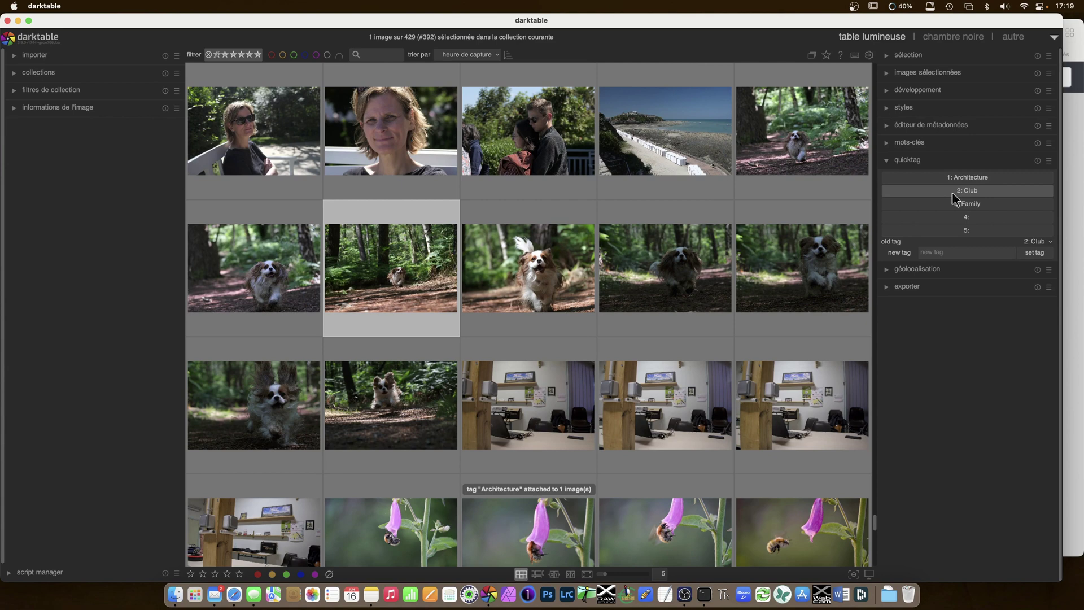
{"action": "left_click", "coordinate": [525, 270]}
{"action": "left_click", "coordinate": [947, 204]}
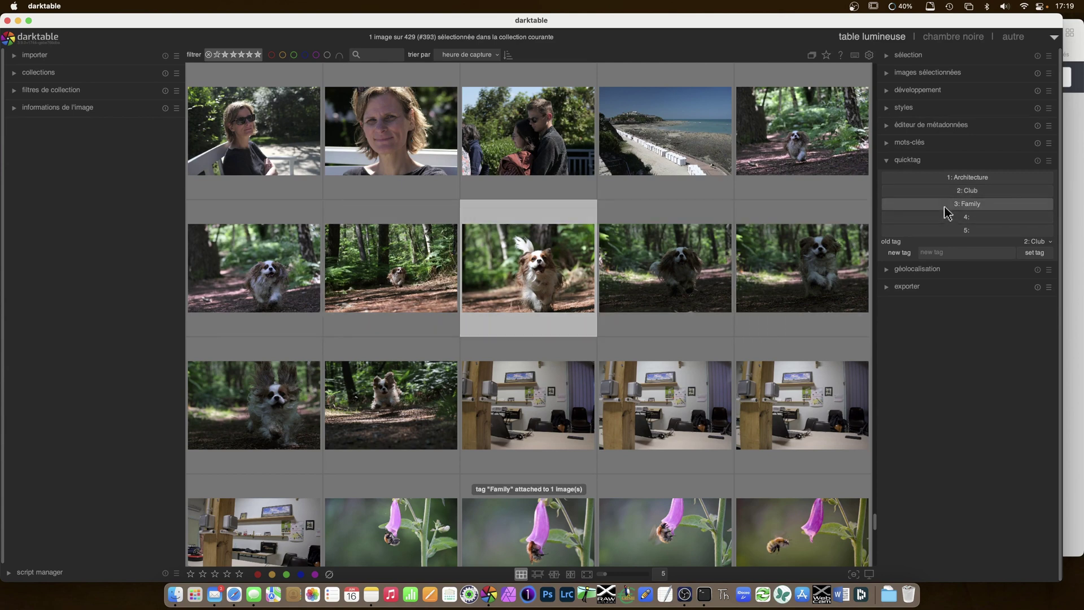
Step: Detach the Club tag from the second forest dog photo and the Architecture tag from the first
{"action": "left_click", "coordinate": [254, 268]}
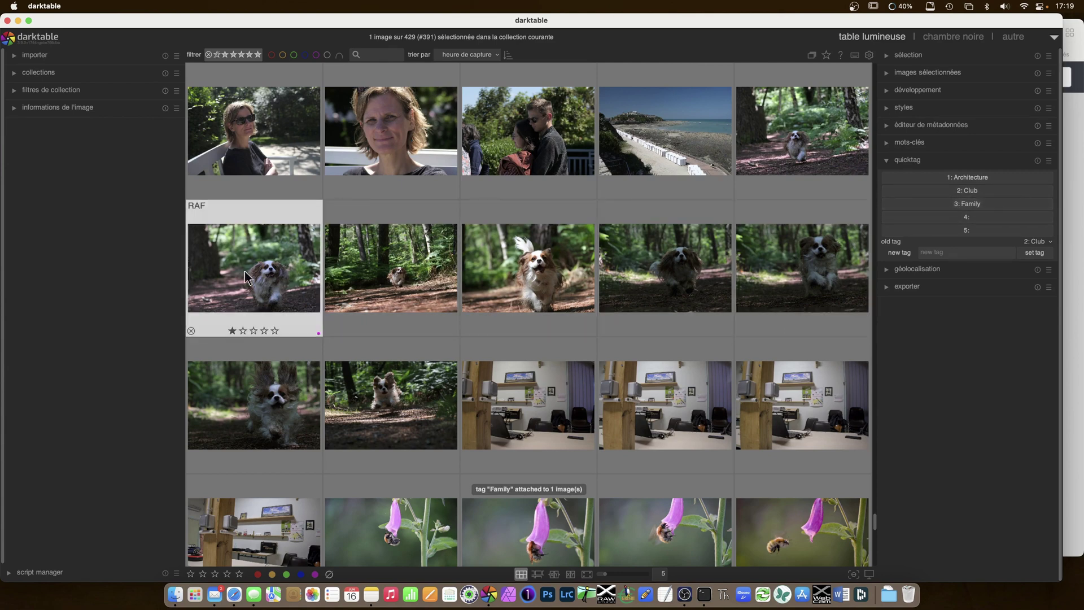
{"action": "left_click", "coordinate": [886, 144]}
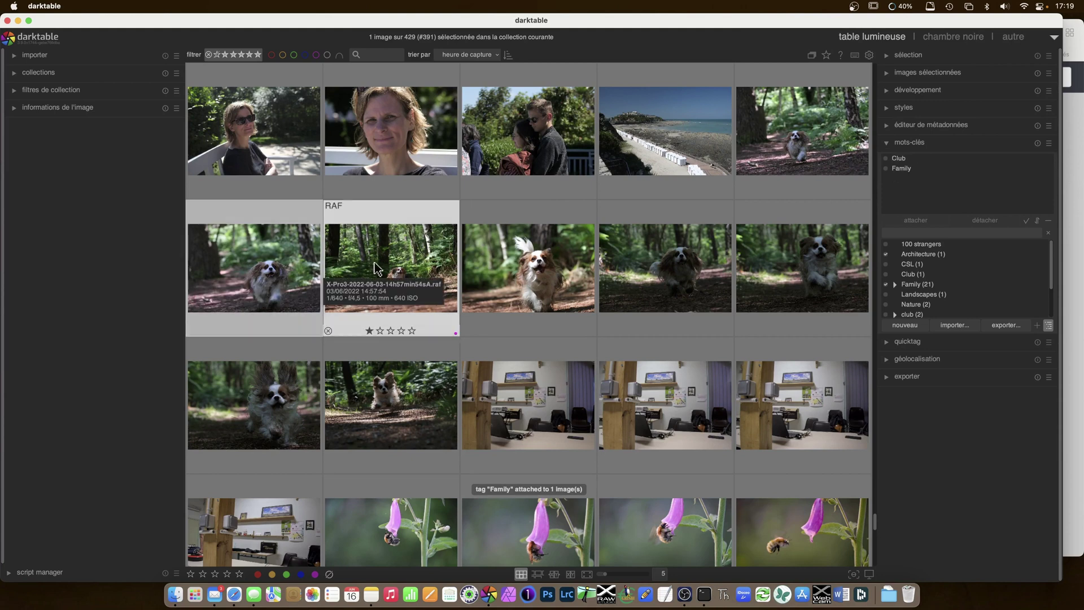
{"action": "left_click", "coordinate": [508, 265]}
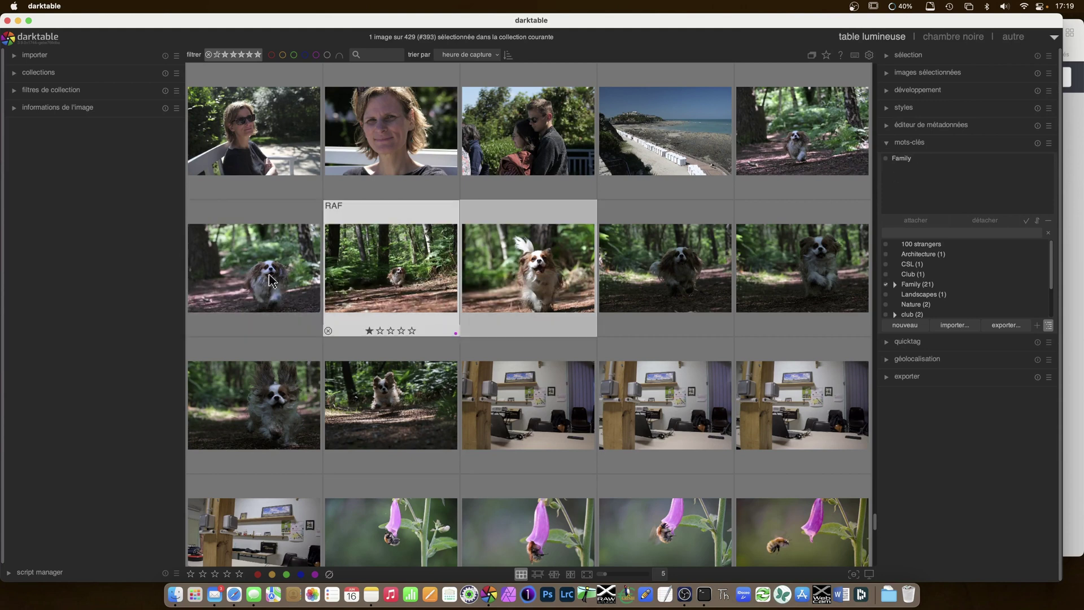
{"action": "left_click", "coordinate": [392, 269]}
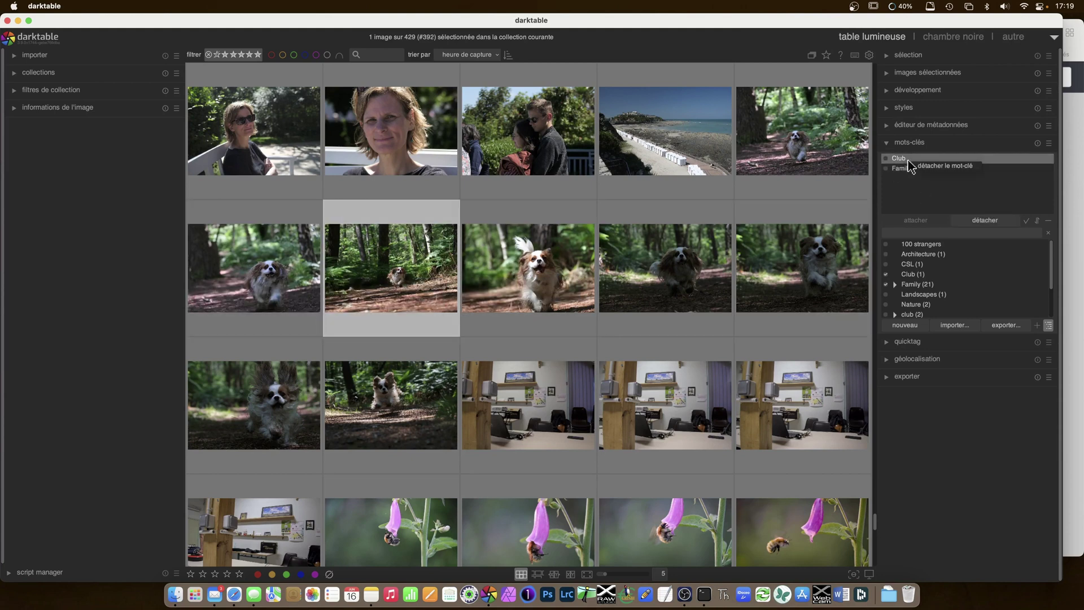
{"action": "double_click", "coordinate": [926, 161]}
{"action": "left_click", "coordinate": [254, 268]}
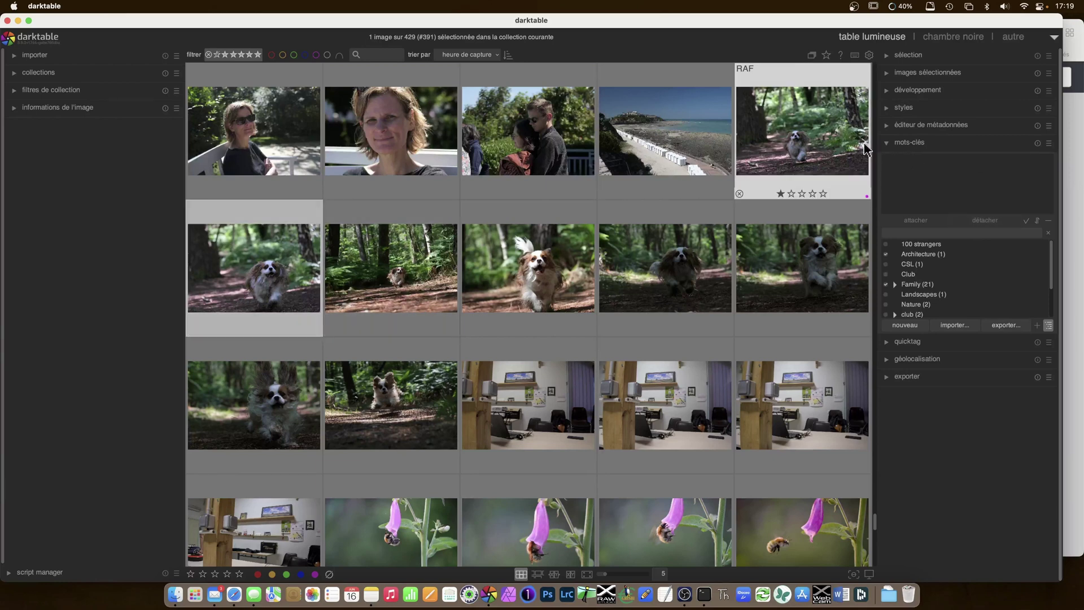
{"action": "double_click", "coordinate": [928, 161]}
Step: Collapse the keywords module and expand the quicktag module again
{"action": "left_click", "coordinate": [891, 347]}
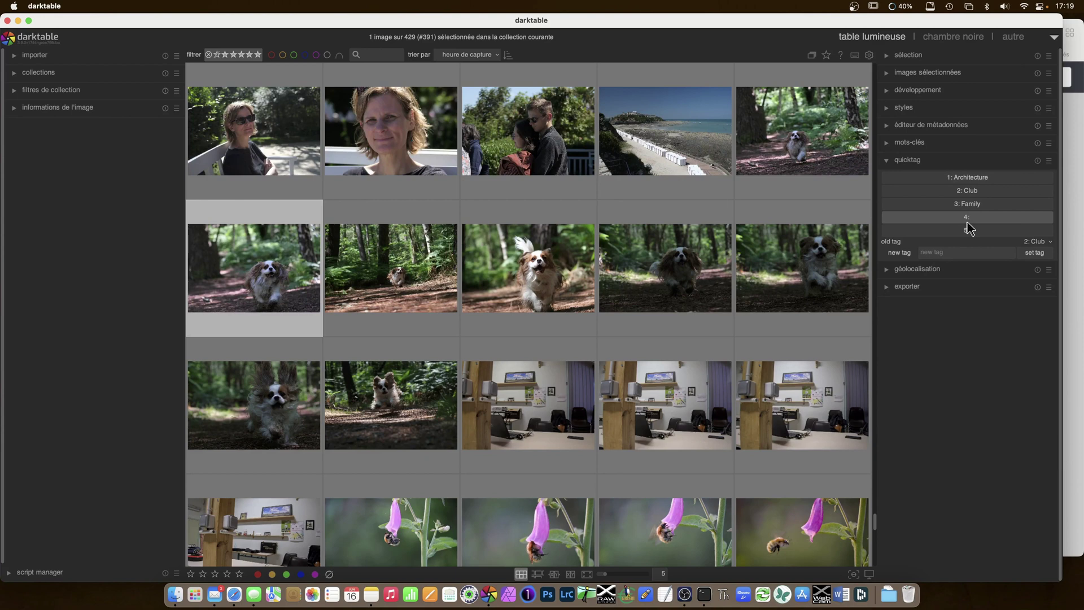
{"action": "left_click", "coordinate": [887, 143]}
{"action": "left_click", "coordinate": [887, 143]}
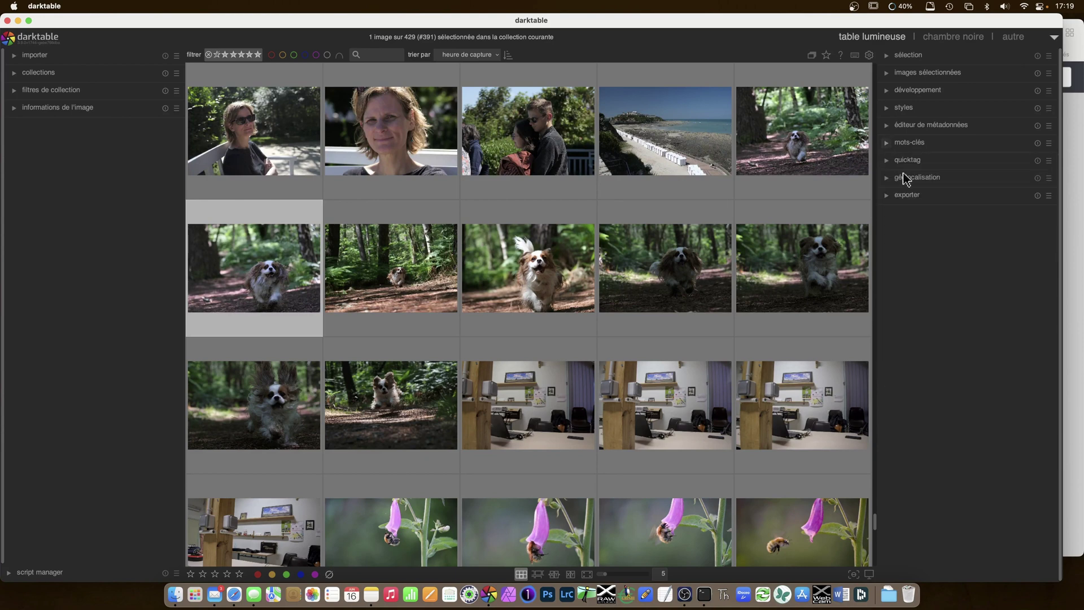
{"action": "left_click", "coordinate": [886, 161]}
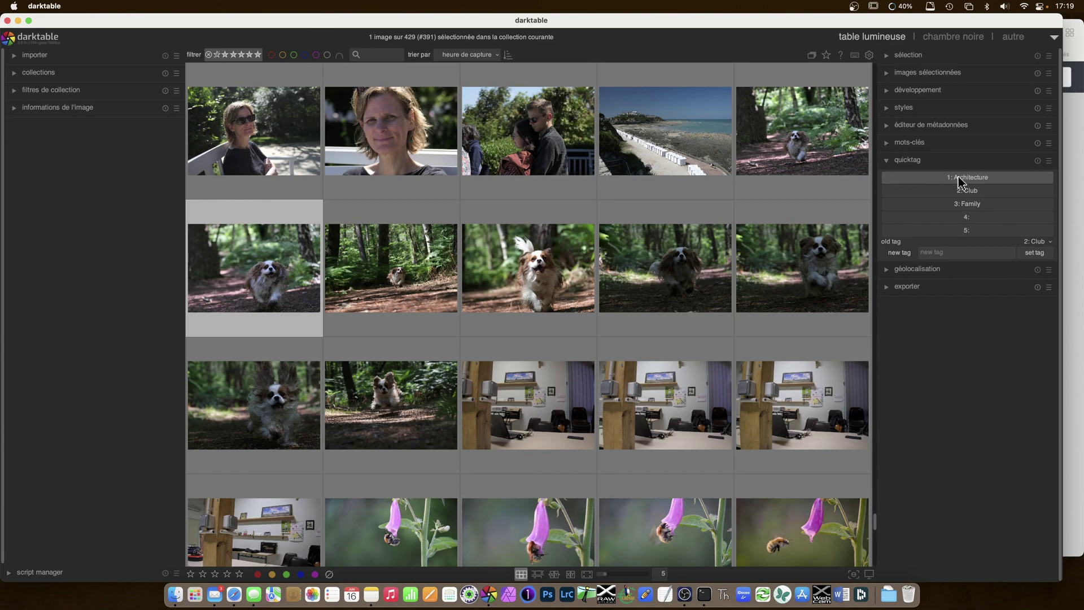
Step: Open the shortcut preferences and filter the action list for quicktag
{"action": "left_click", "coordinate": [870, 57]}
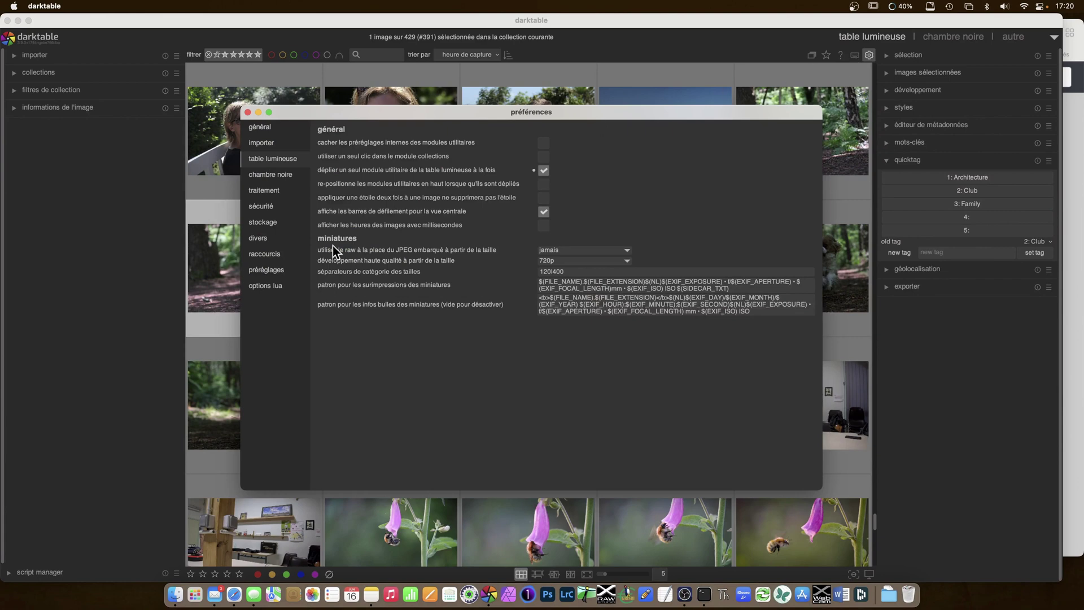
{"action": "left_click", "coordinate": [265, 255]}
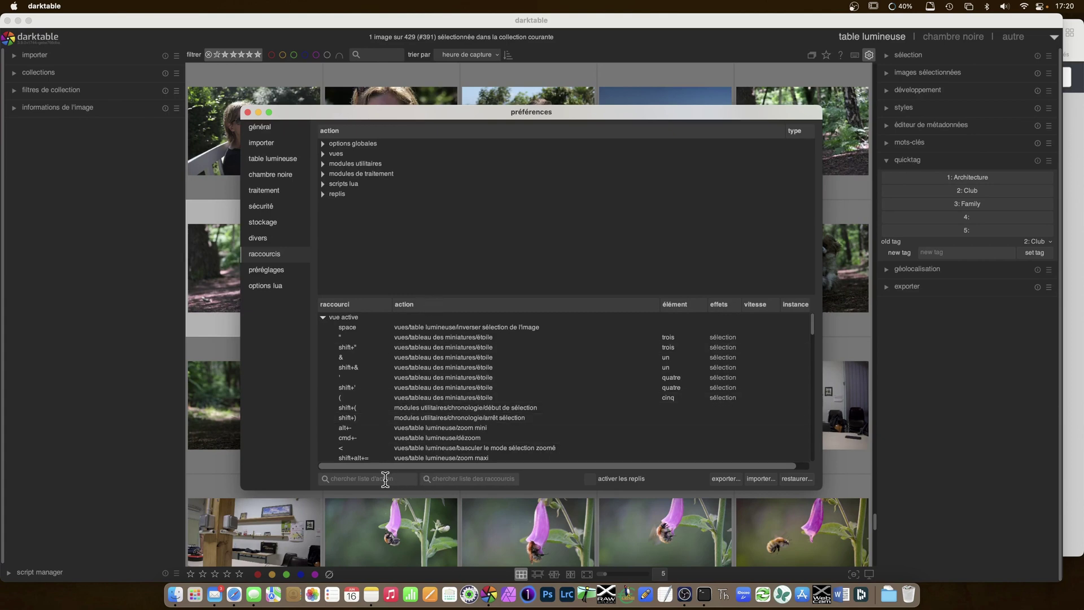
{"action": "left_click", "coordinate": [466, 479]}
{"action": "type", "text": "quick"}
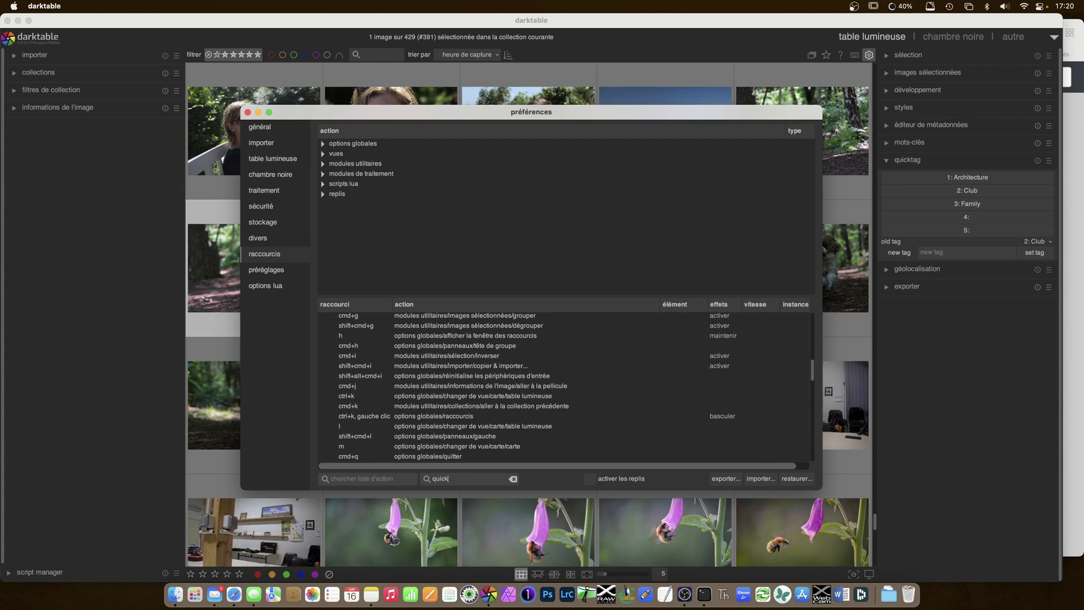
{"action": "type", "text": "tag"}
{"action": "double_click", "coordinate": [466, 479]}
{"action": "key", "text": "super+x"}
{"action": "left_click", "coordinate": [405, 479]}
{"action": "key", "text": "super+v"}
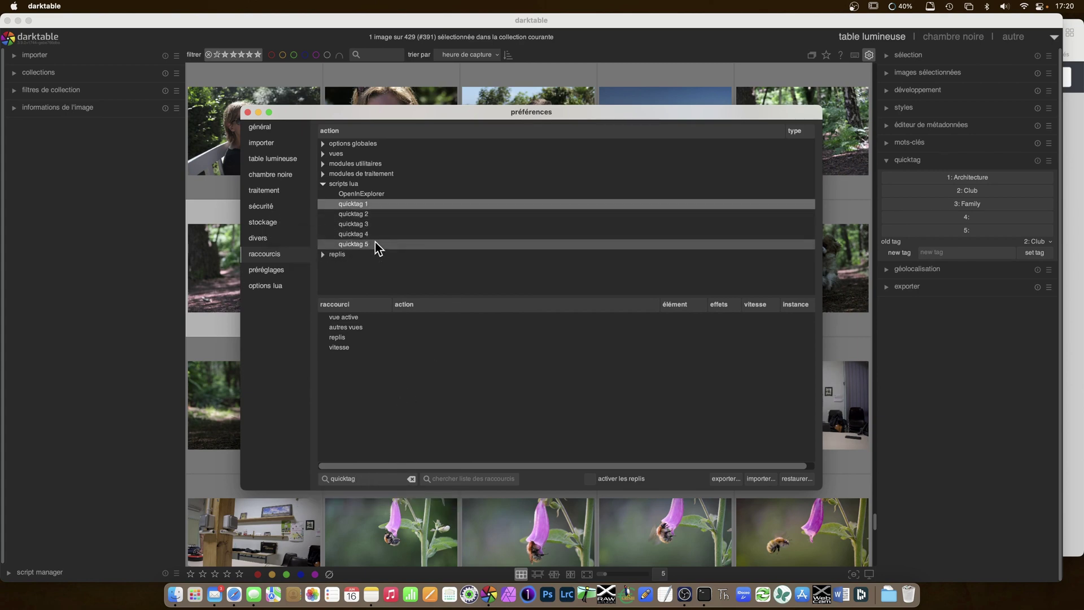
Step: Assign the shortcuts 1, 2 and 3 to quicktag 1, quicktag 2 and quicktag 3, and close the preferences
{"action": "double_click", "coordinate": [364, 207]}
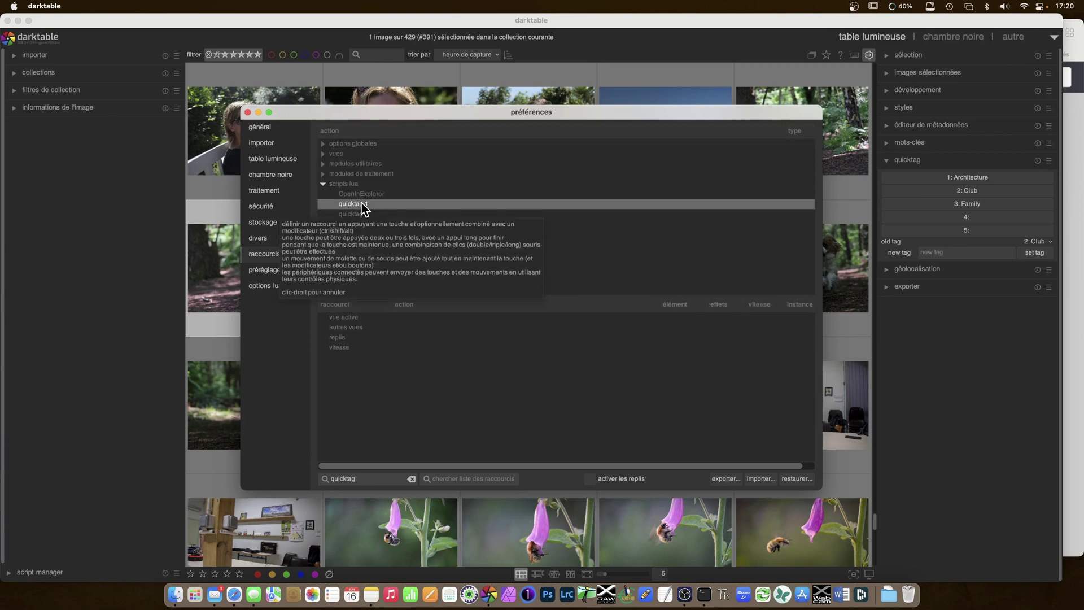
{"action": "right_click", "coordinate": [363, 208]}
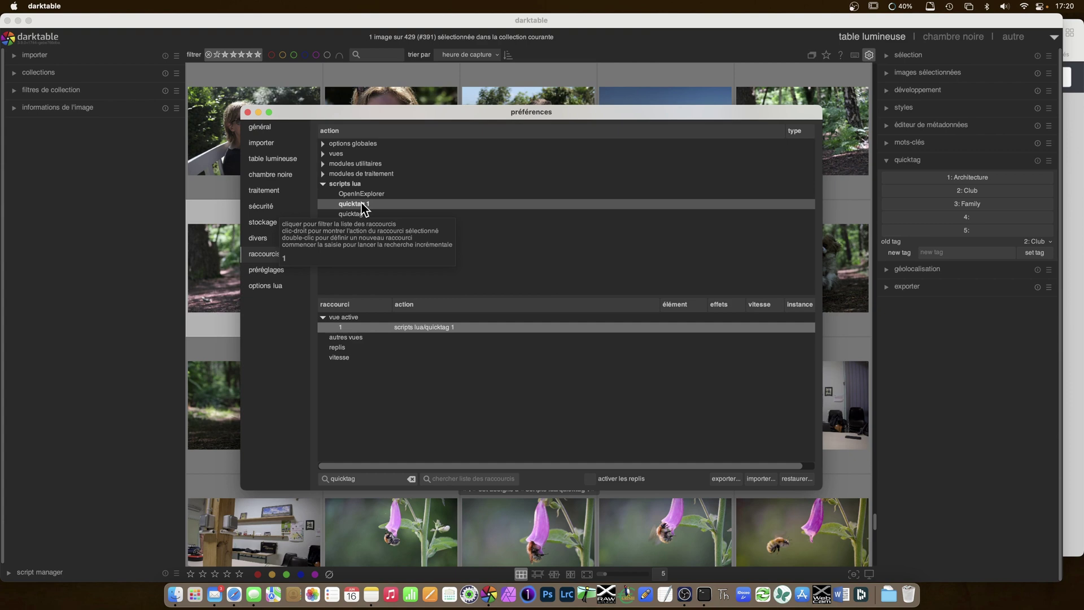
{"action": "left_click", "coordinate": [358, 213]}
{"action": "right_click", "coordinate": [358, 214]}
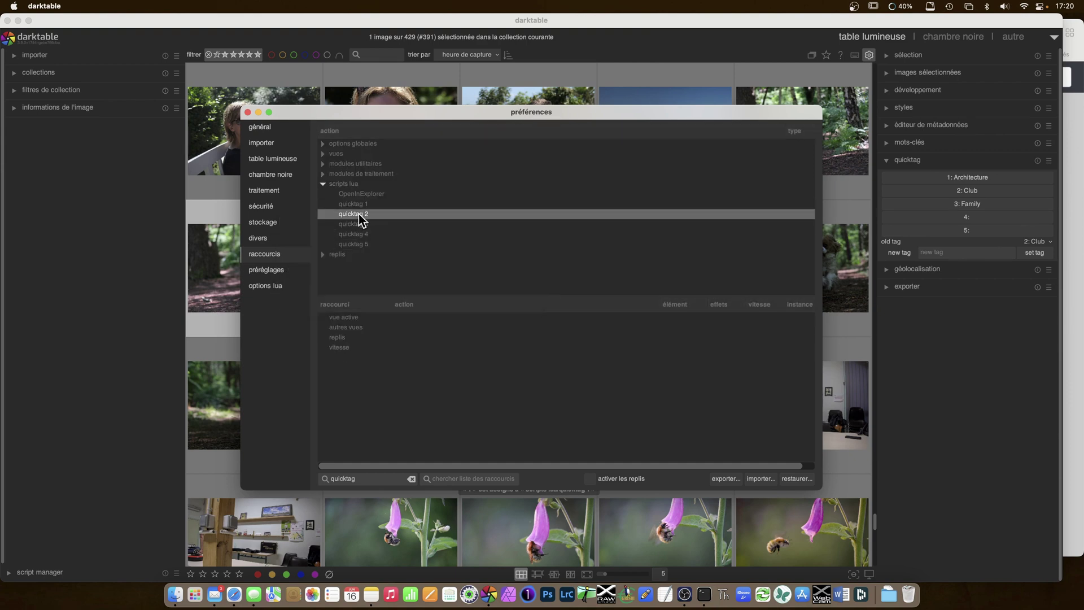
{"action": "left_click", "coordinate": [378, 223]}
{"action": "double_click", "coordinate": [378, 224]}
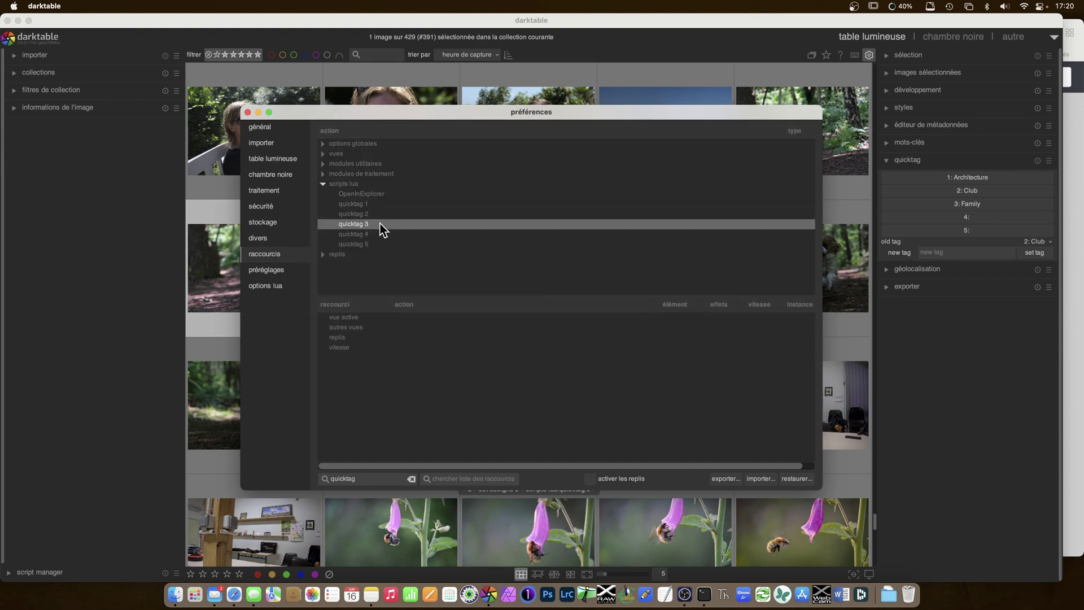
{"action": "key", "text": "3"}
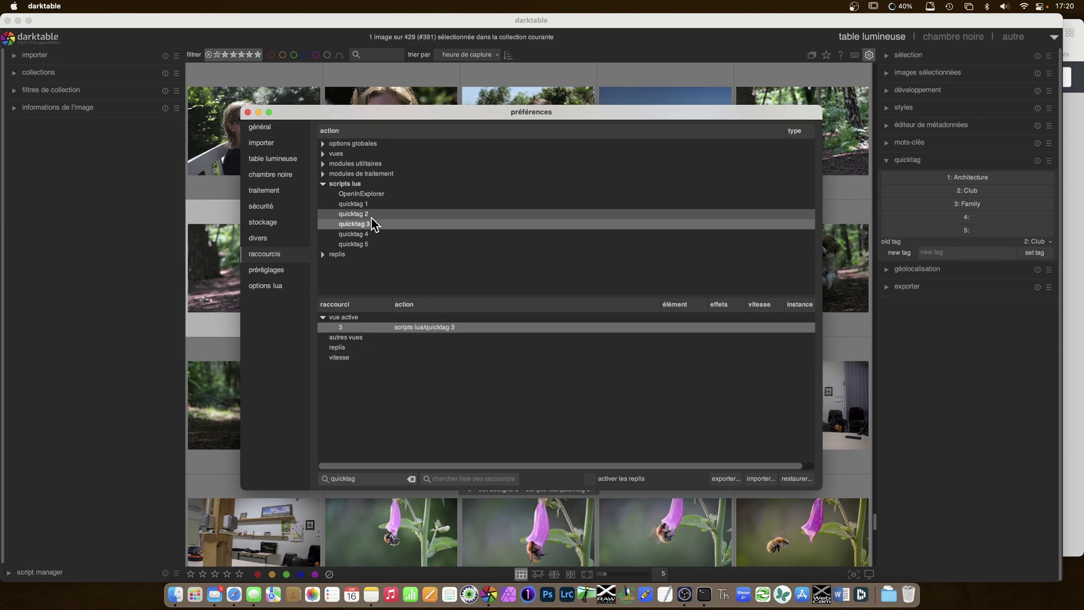
{"action": "left_click", "coordinate": [355, 186]}
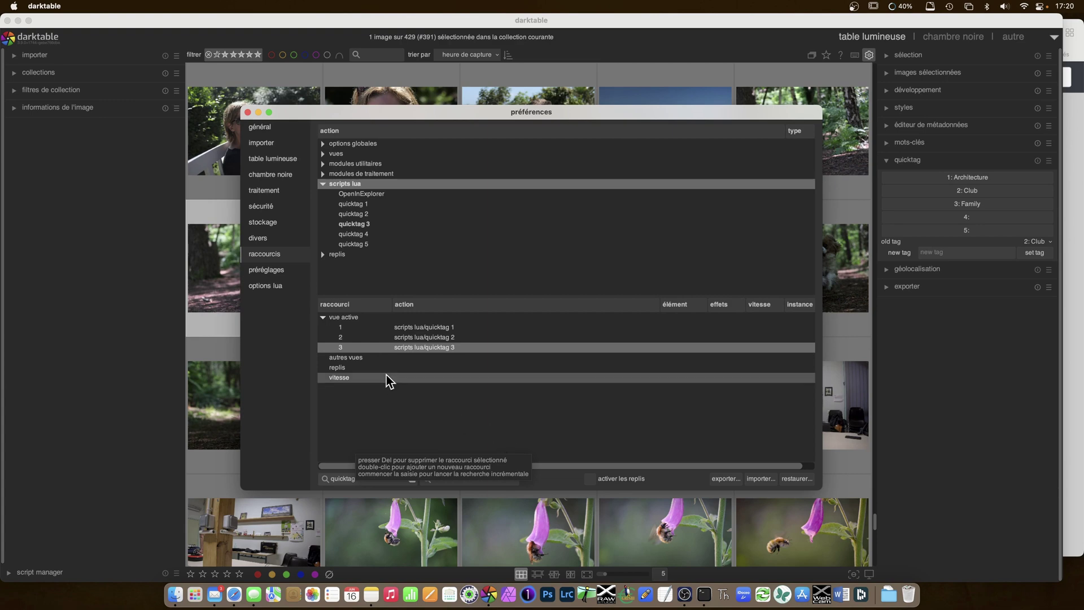
{"action": "left_click", "coordinate": [247, 112]}
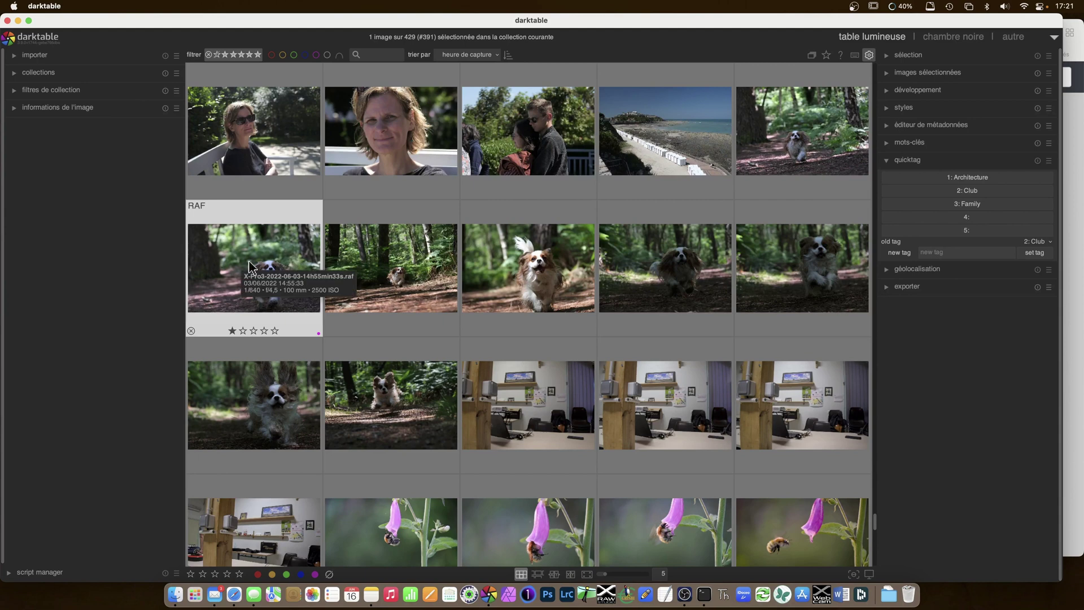
Step: Attach the Architecture, Family and Club tags to individual forest dog photos with the assigned quicktag shortcuts
{"action": "key", "text": "ctrl+1"}
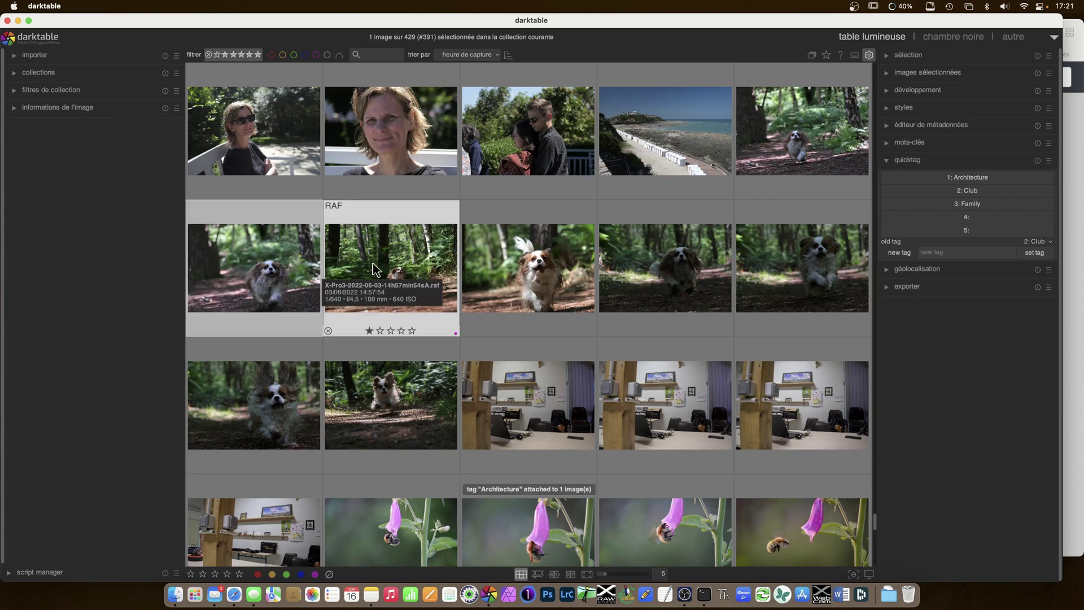
{"action": "key", "text": "ctrl+3"}
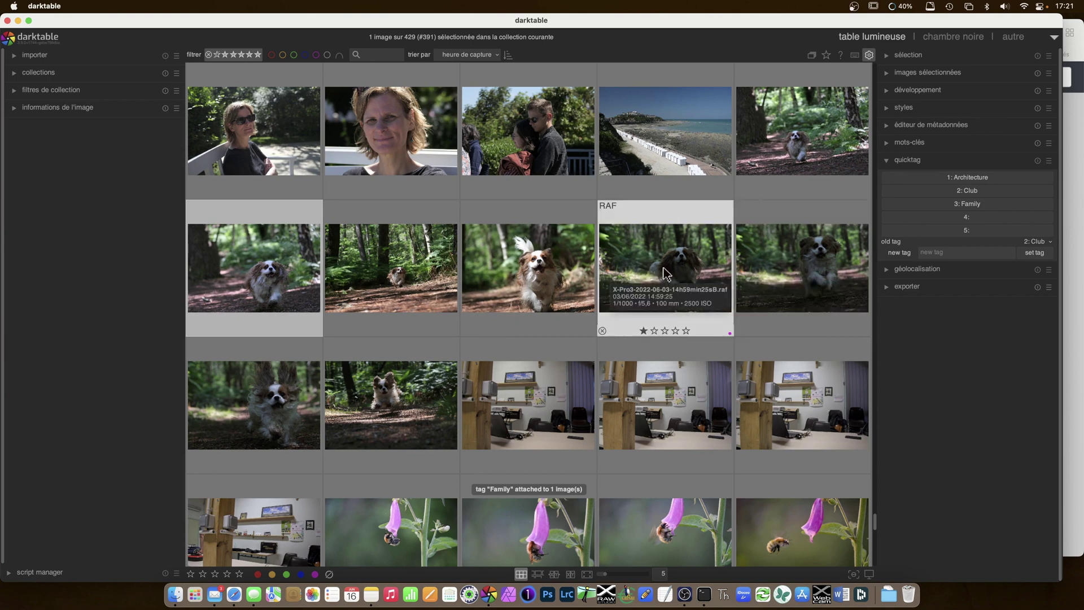
{"action": "key", "text": "ctrl+2"}
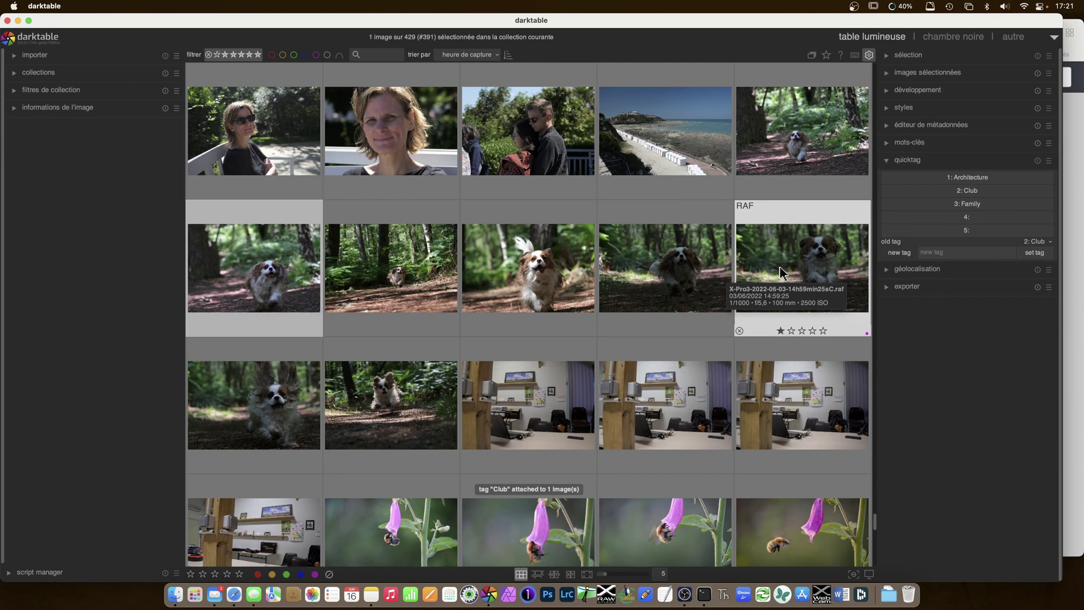
Step: Review the keywords attached to the forest dog photos and detach the Club tag from the second one
{"action": "left_click", "coordinate": [887, 146]}
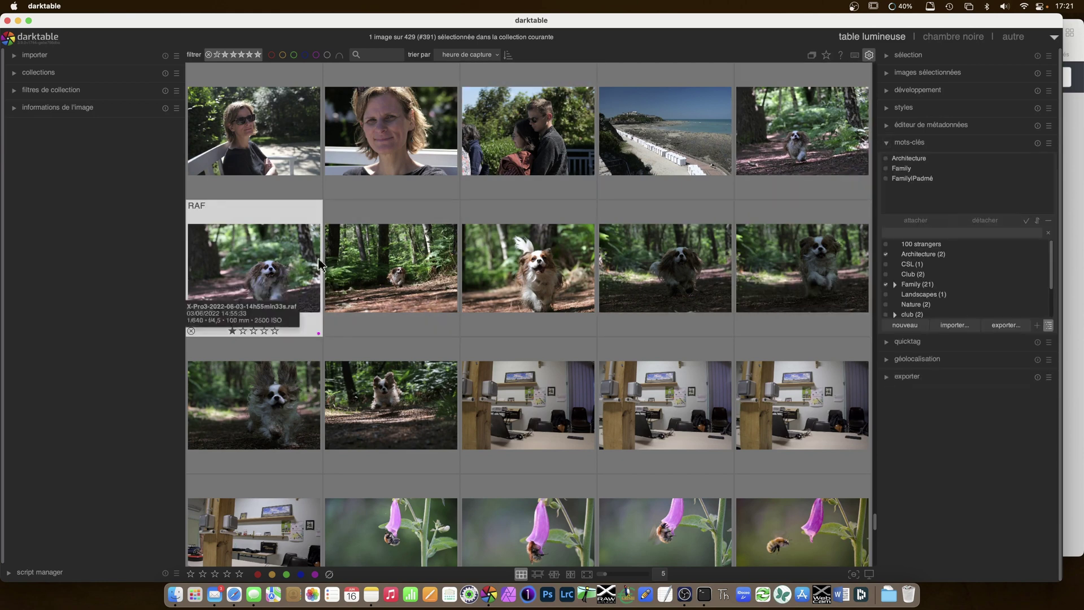
{"action": "left_click", "coordinate": [360, 266]}
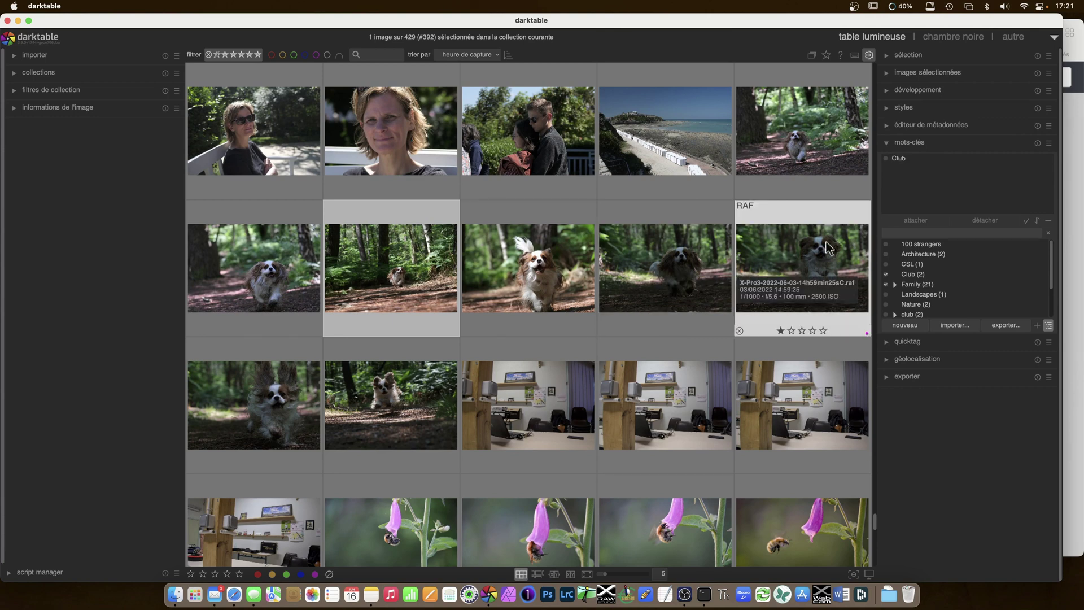
{"action": "left_click", "coordinate": [912, 160]}
{"action": "left_click", "coordinate": [993, 224]}
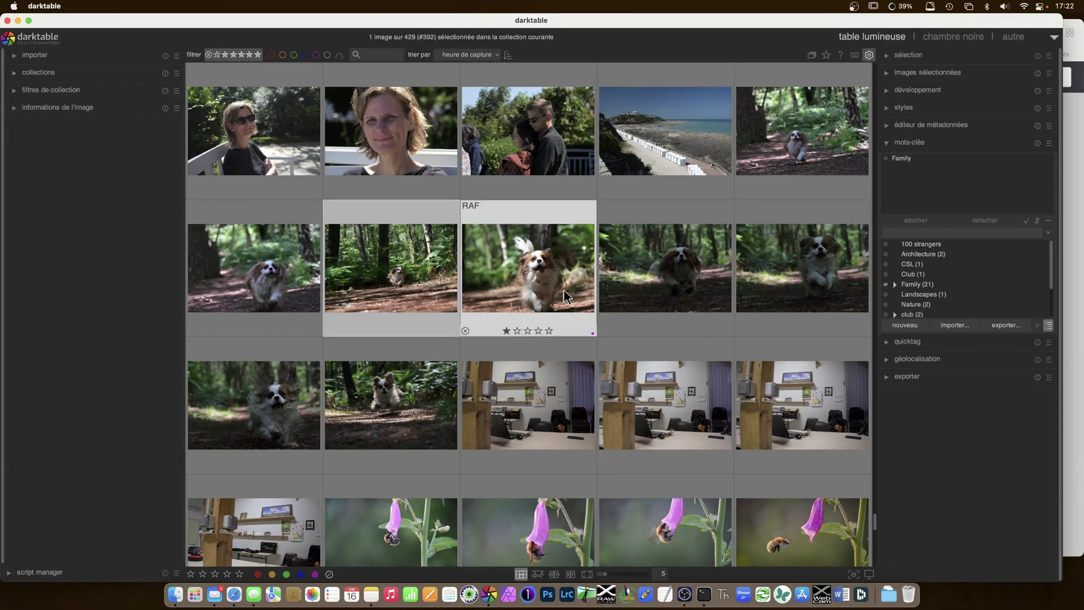
Step: Set the number of quicktag fields to 9 in the Lua options of the preferences
{"action": "left_click", "coordinate": [887, 342]}
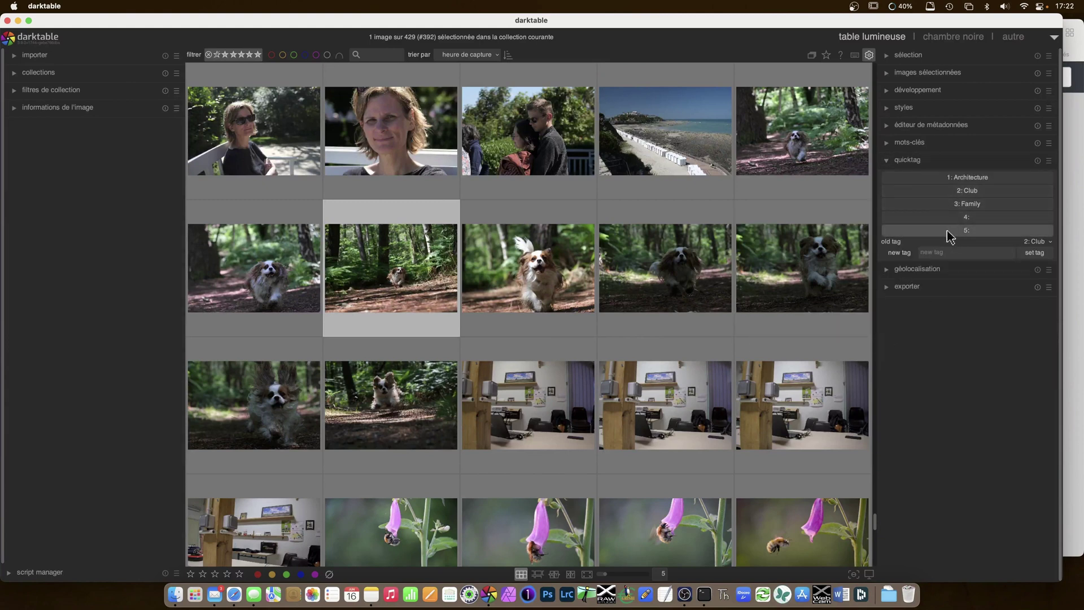
{"action": "left_click", "coordinate": [869, 55]}
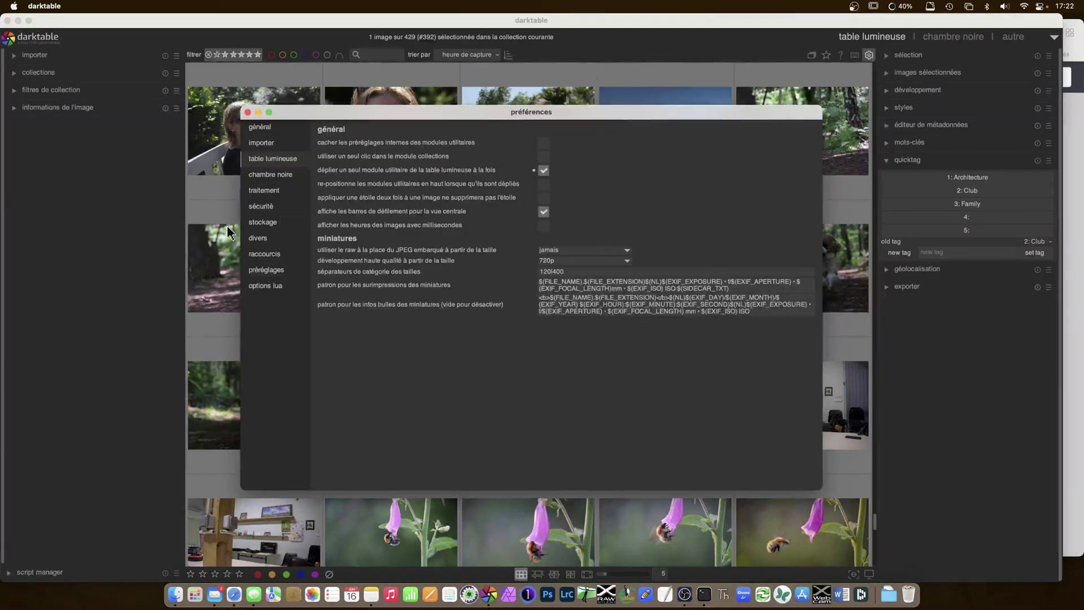
{"action": "left_click", "coordinate": [278, 286]}
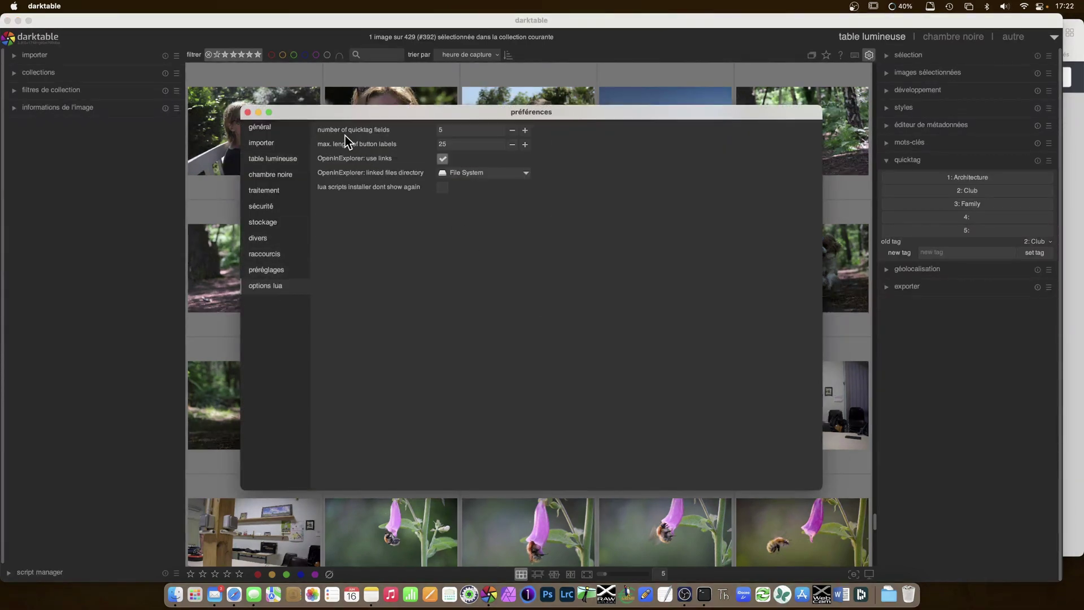
{"action": "left_click", "coordinate": [525, 130]}
{"action": "left_click", "coordinate": [525, 130]}
{"action": "left_click", "coordinate": [525, 130]}
{"action": "left_click", "coordinate": [525, 130]}
{"action": "left_click", "coordinate": [525, 129]}
{"action": "left_click", "coordinate": [525, 130]}
{"action": "left_click", "coordinate": [525, 129]}
{"action": "left_click", "coordinate": [512, 130]}
{"action": "left_click", "coordinate": [511, 131]}
{"action": "left_click", "coordinate": [511, 131]}
{"action": "left_click", "coordinate": [511, 131]}
{"action": "left_click", "coordinate": [512, 131]}
{"action": "left_click", "coordinate": [247, 113]}
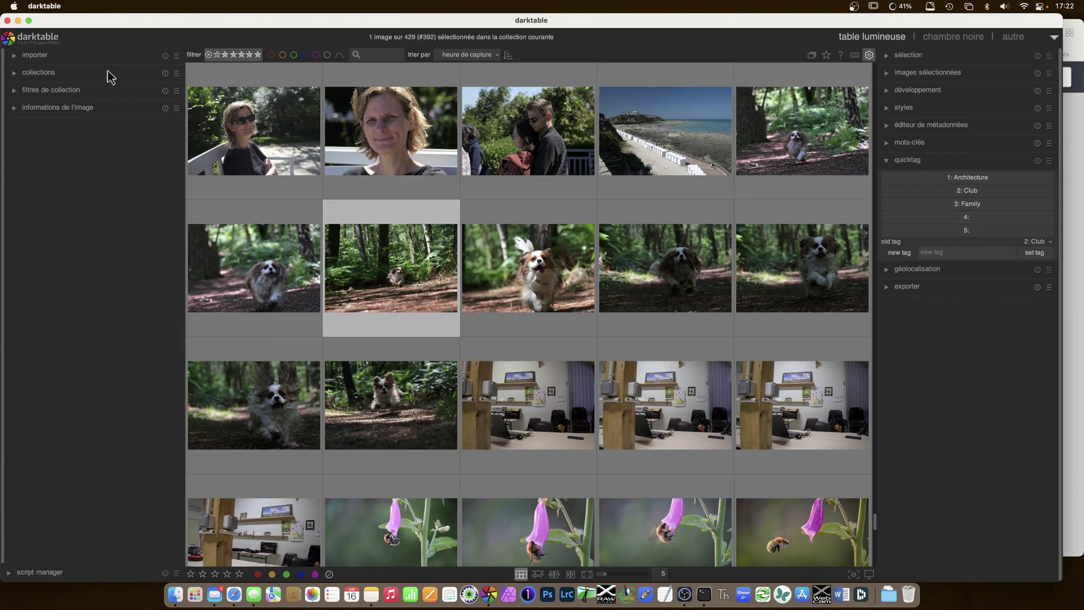
Step: Quit and relaunch darktable to load the quicktag module with its new number of fields
{"action": "left_click", "coordinate": [44, 6]}
{"action": "left_click", "coordinate": [60, 80]}
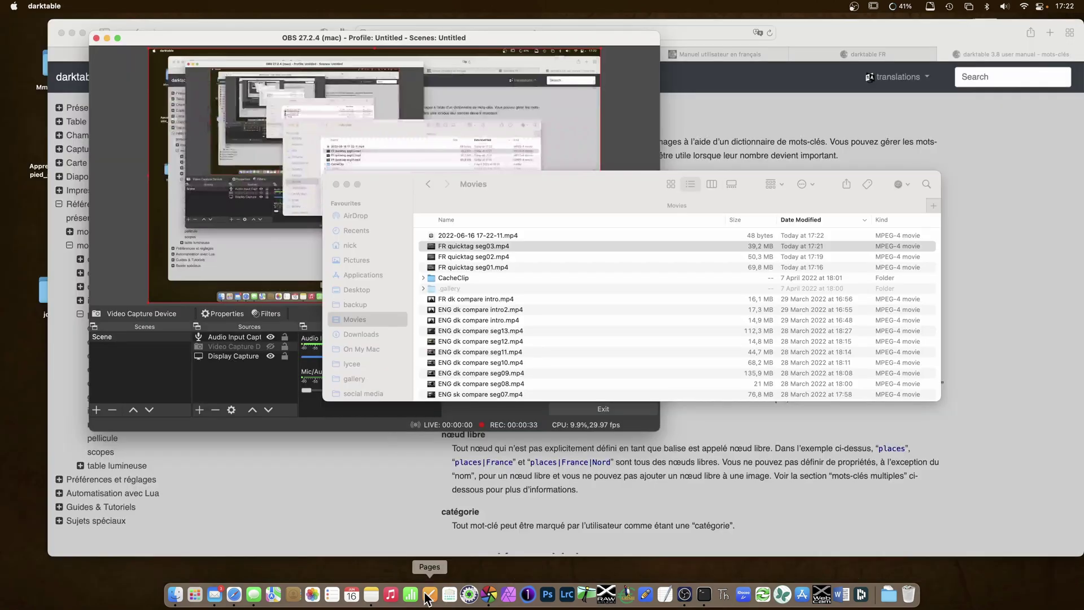
{"action": "left_click", "coordinate": [177, 596]}
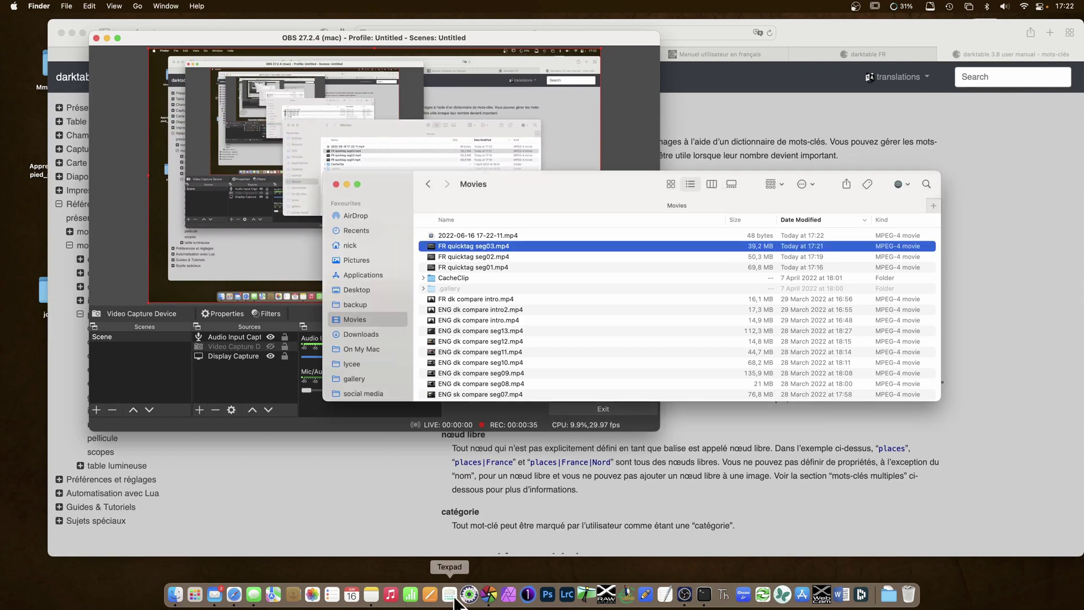
{"action": "left_click", "coordinate": [489, 594]}
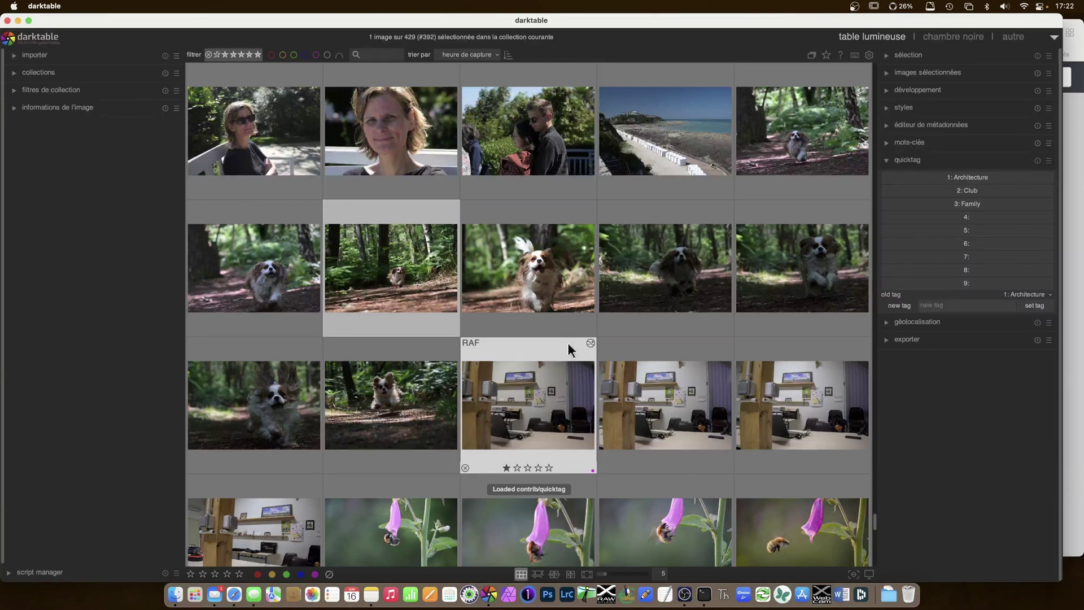
{"action": "scroll", "coordinate": [537, 266], "scroll_direction": "down", "scroll_amount": 2}
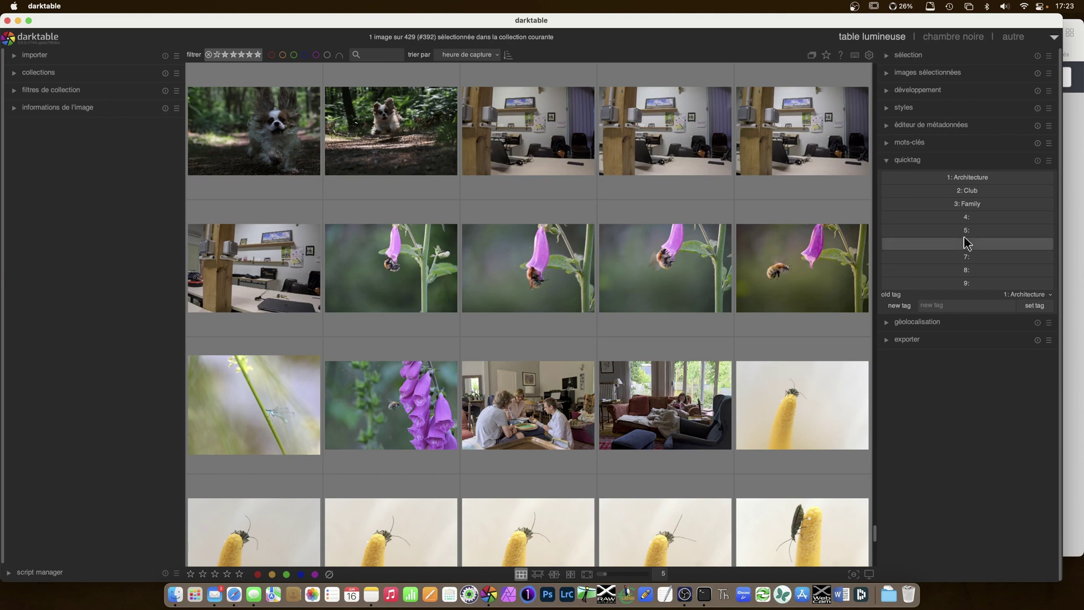
Step: Assign the Landscapes tag to the empty quicktag 4 field
{"action": "left_click", "coordinate": [983, 218]}
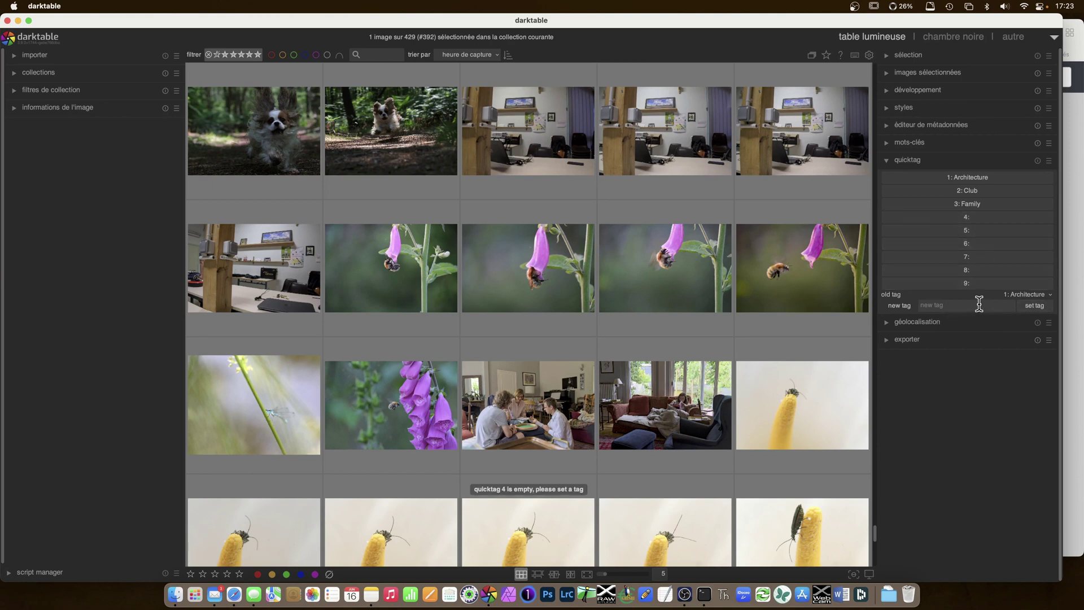
{"action": "left_click", "coordinate": [1040, 295]}
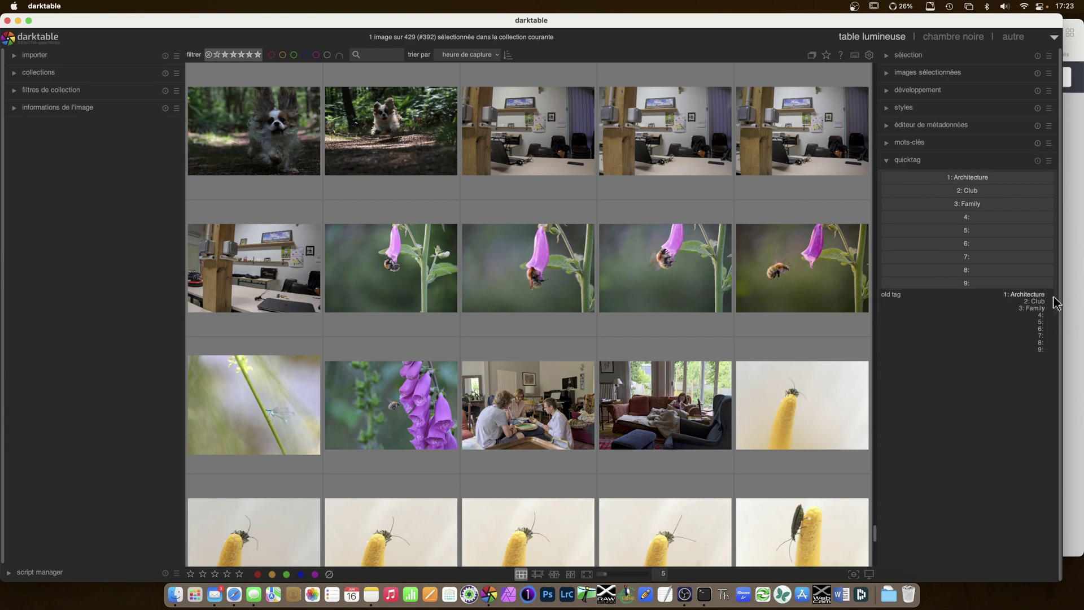
{"action": "left_click", "coordinate": [1041, 316]}
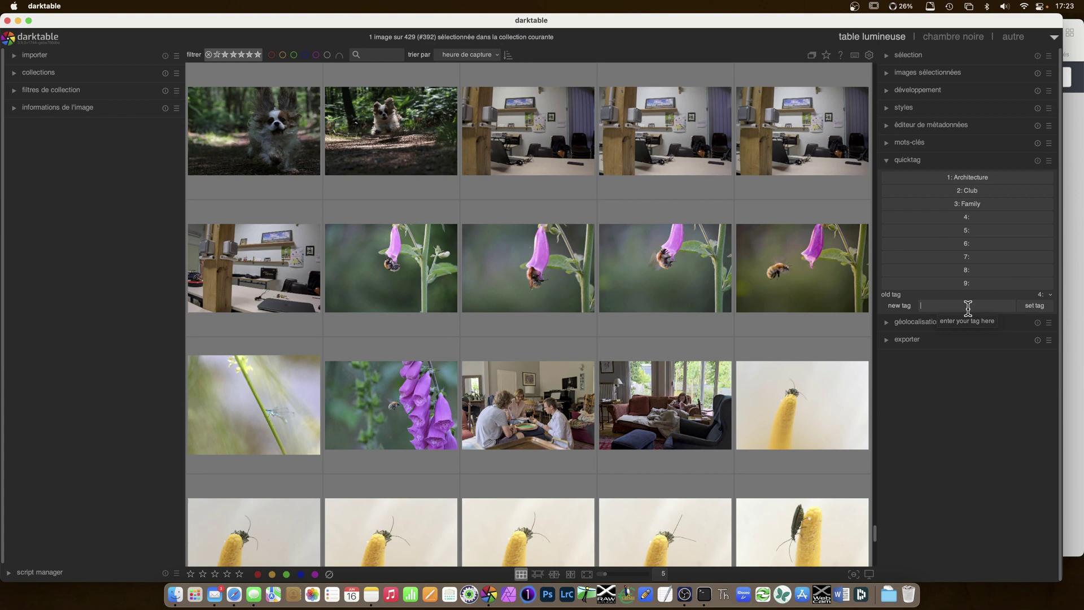
{"action": "type", "text": "testtag12"}
{"action": "left_click", "coordinate": [1035, 305]}
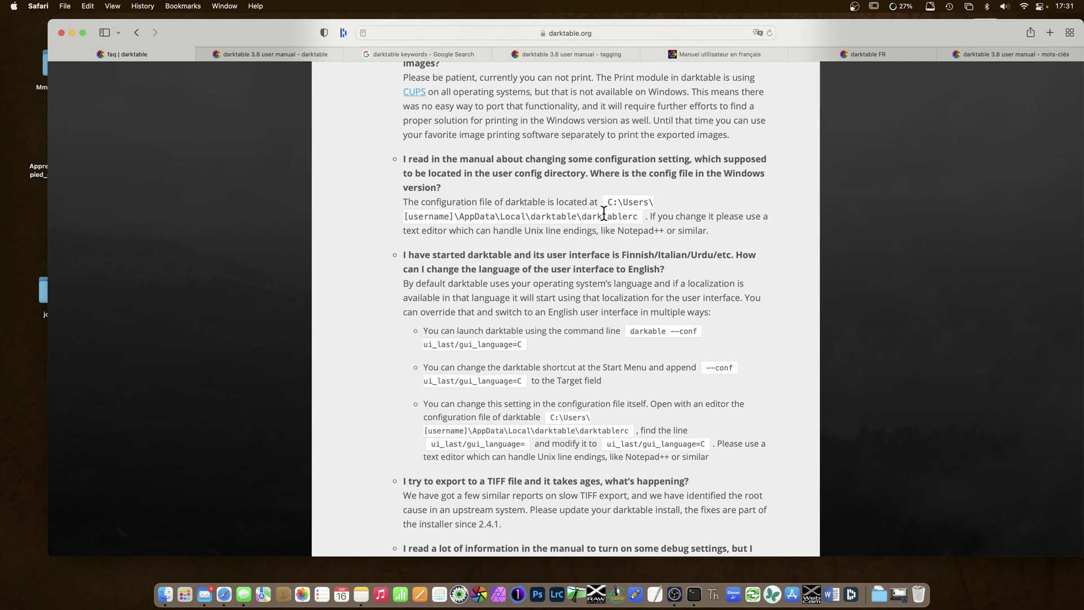
Step: Check the configuration directory location in the darktable manual, then switch to Finder, reveal hidden files and open the .config/darktable folder
{"action": "left_click", "coordinate": [273, 55]}
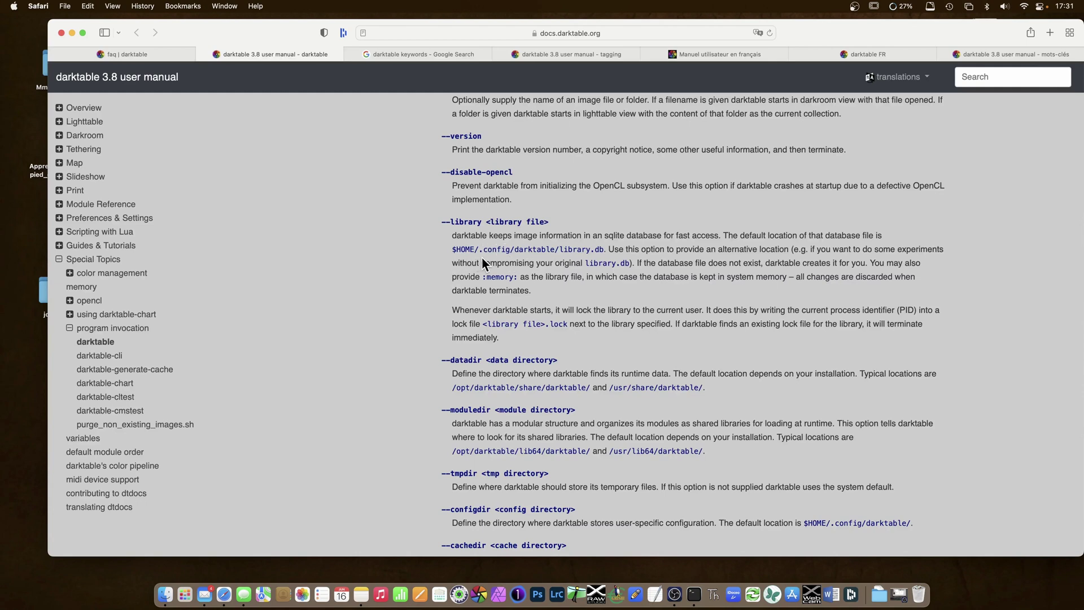
{"action": "left_click", "coordinate": [165, 594]}
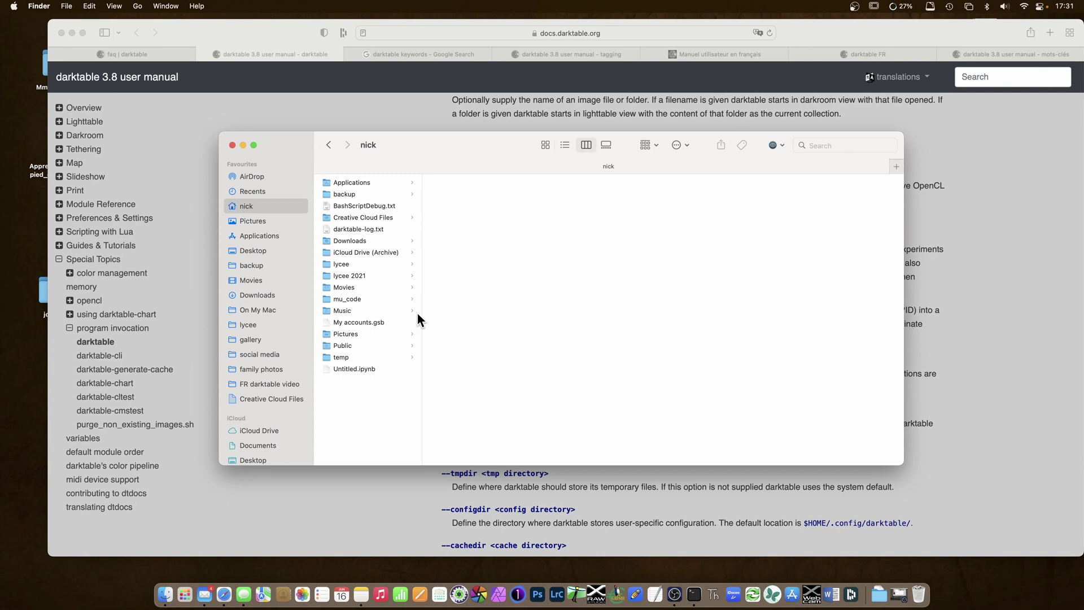
{"action": "key", "text": "super+shift+period"}
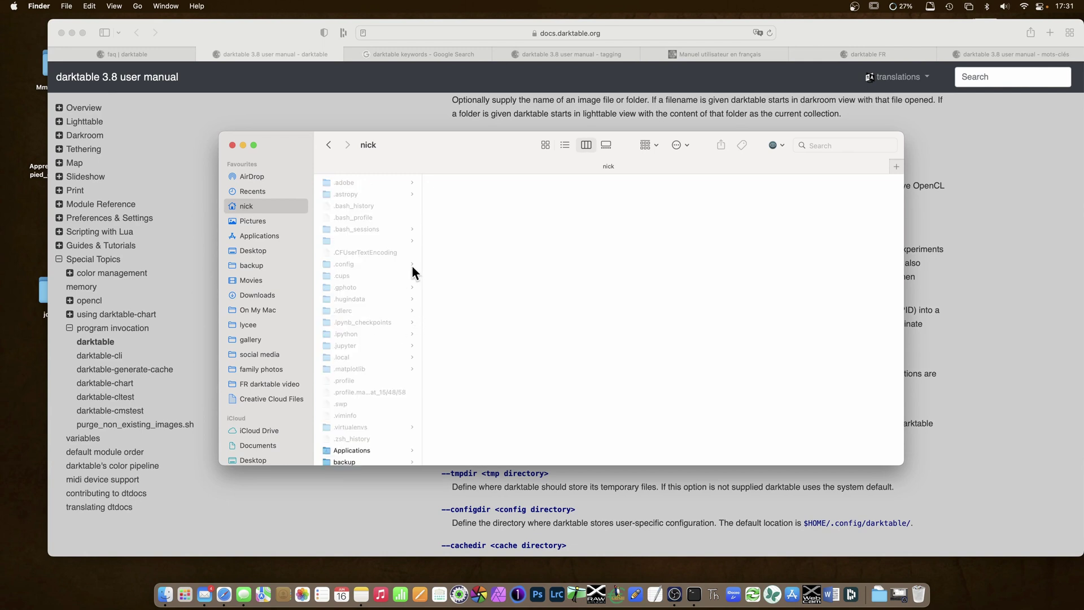
{"action": "left_click", "coordinate": [352, 265]}
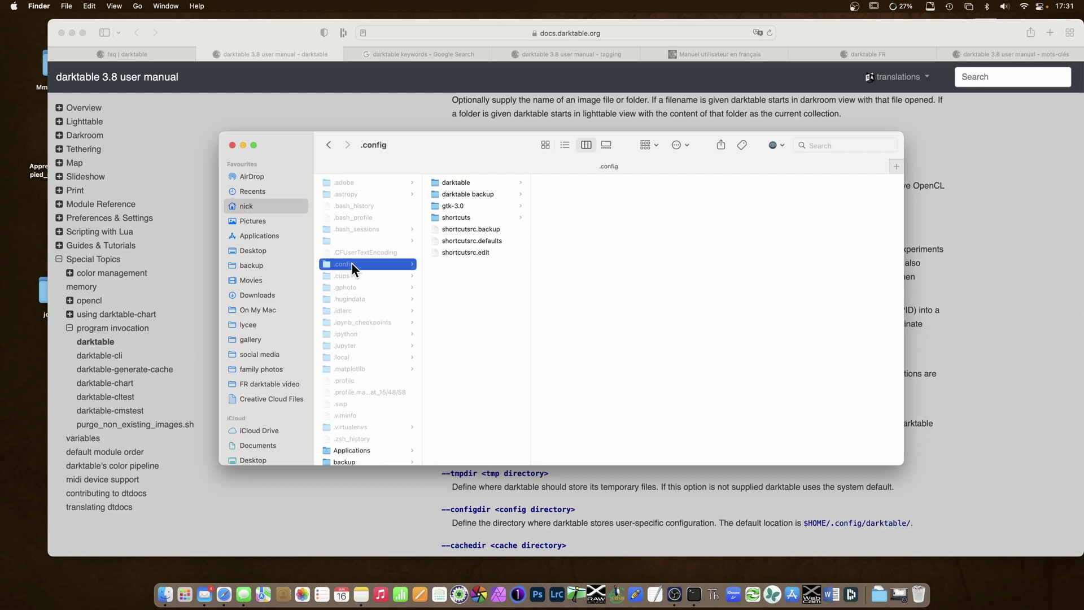
{"action": "left_click", "coordinate": [456, 182]}
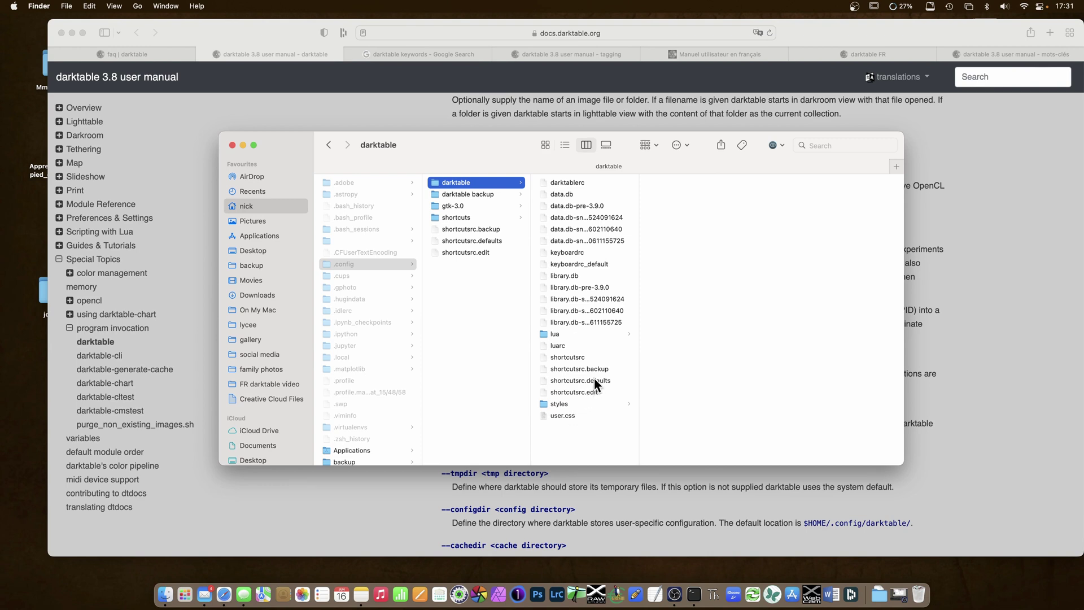
Step: Open the shortcutsrc file in TextEdit and find its quicktag entries
{"action": "left_click", "coordinate": [571, 357]}
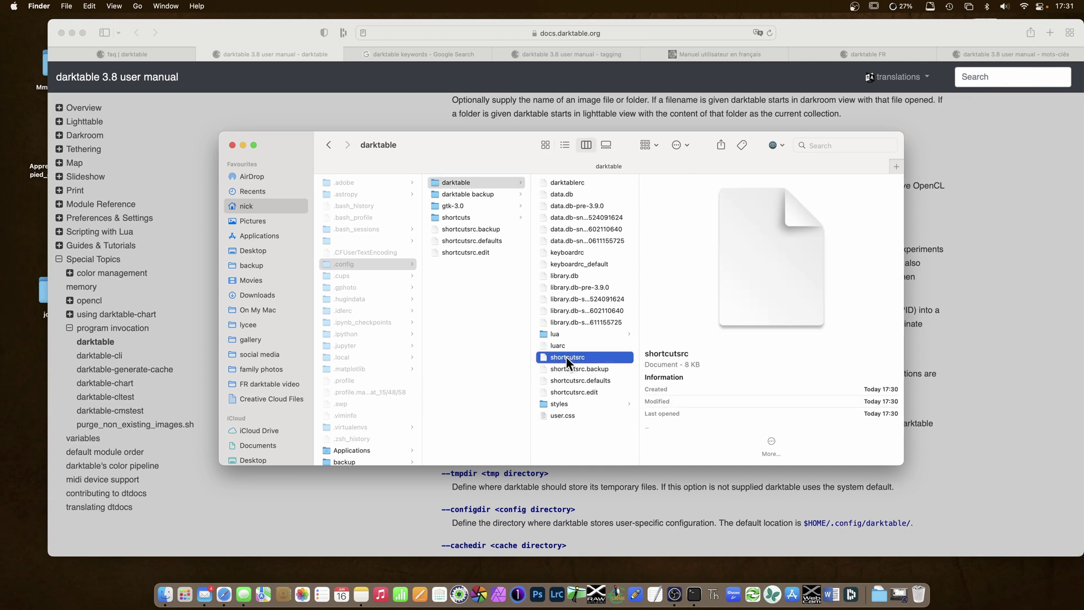
{"action": "right_click", "coordinate": [576, 359]}
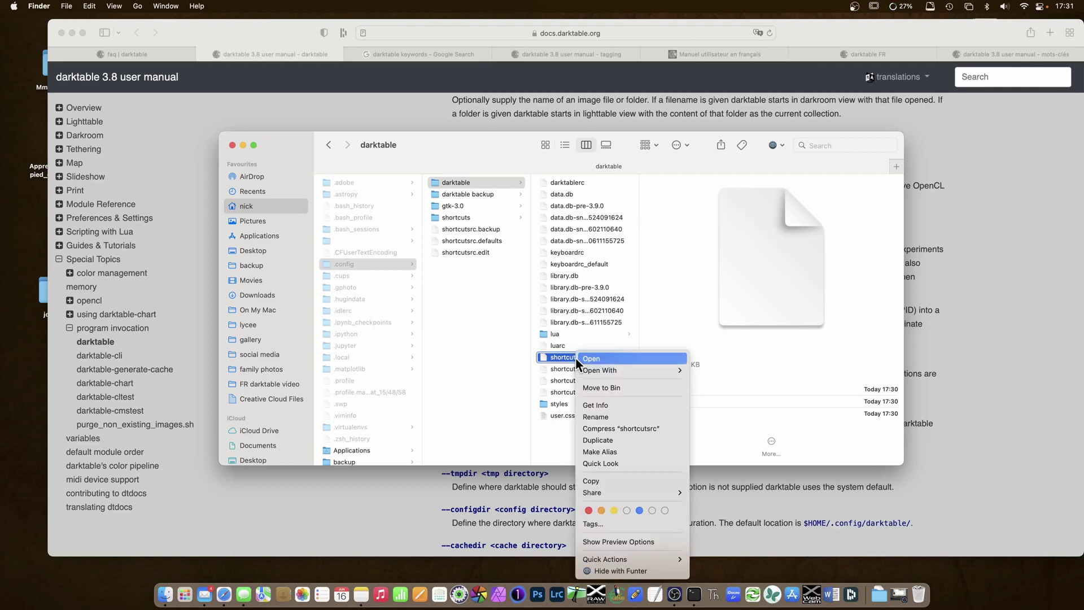
{"action": "mouse_move", "coordinate": [624, 372]}
{"action": "left_click", "coordinate": [724, 370]}
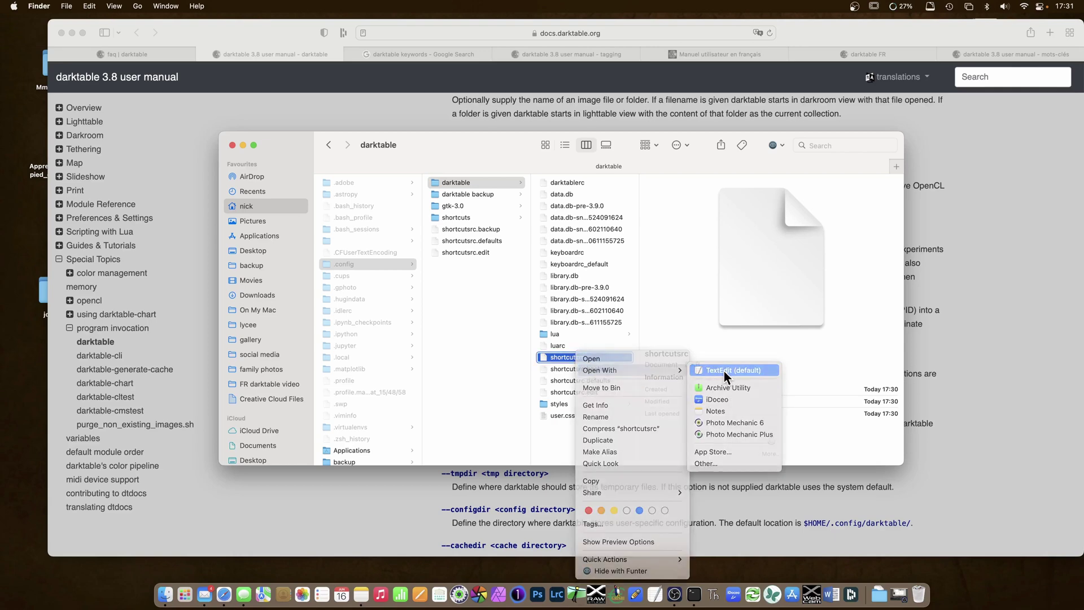
{"action": "key", "text": "cmd+f"}
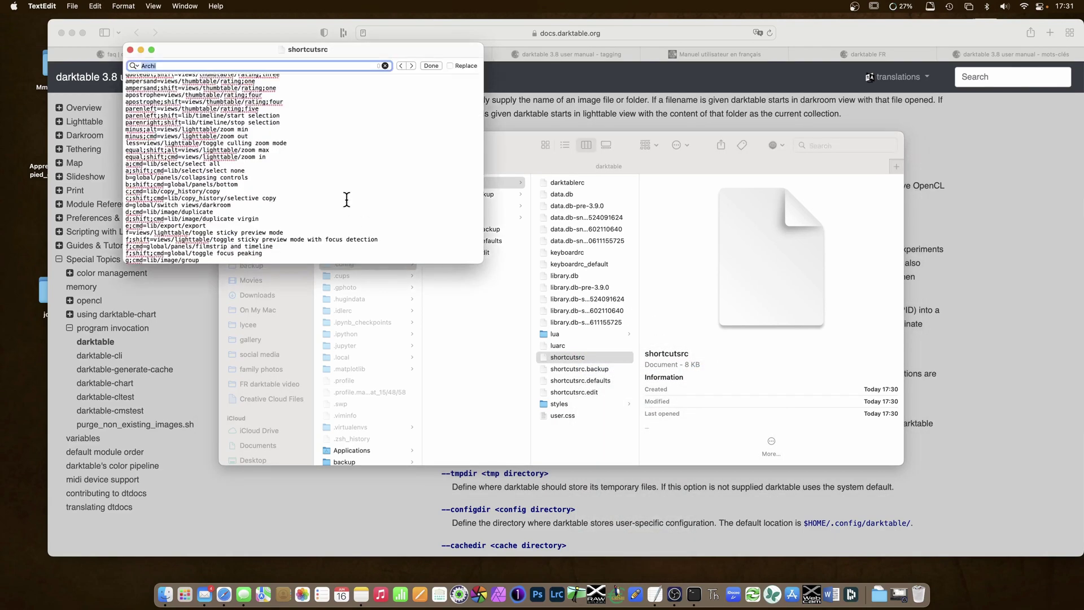
{"action": "type", "text": "quicktag"}
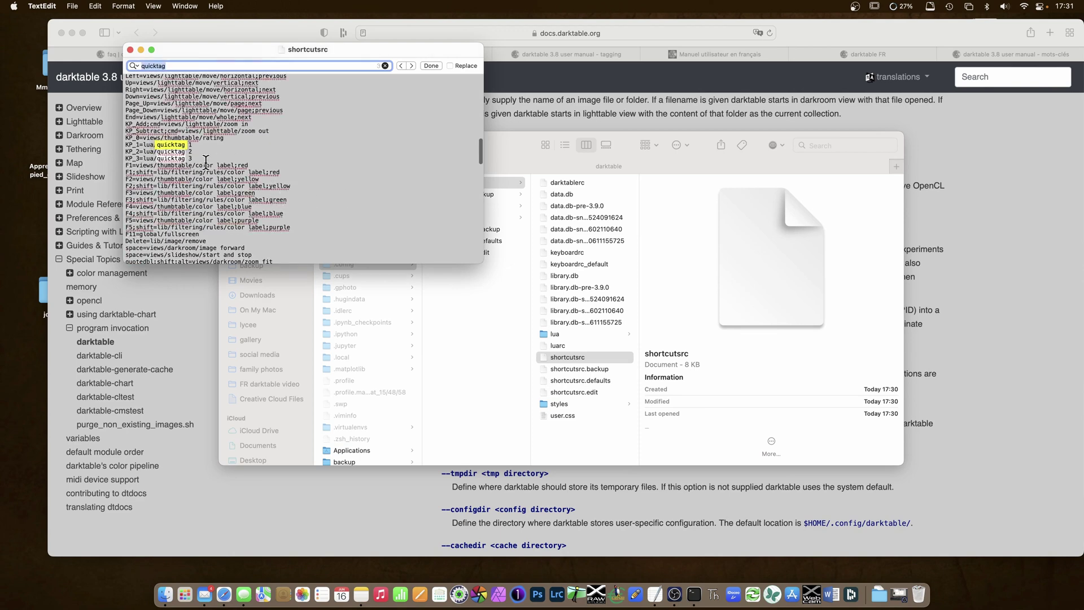
Step: Duplicate the KP_3=lua/quicktag 3 line six times and number the copied quicktags 4 to 9
{"action": "left_click", "coordinate": [206, 158]}
{"action": "left_click_drag", "start_coordinate": [228, 49], "coordinate": [372, 60]}
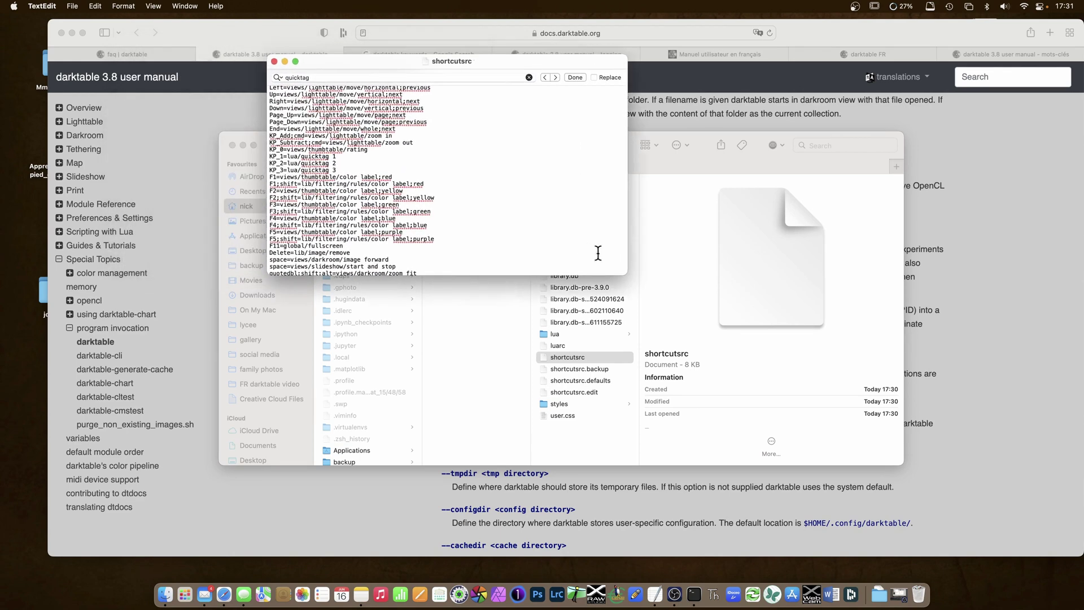
{"action": "left_click_drag", "start_coordinate": [625, 275], "coordinate": [852, 435]}
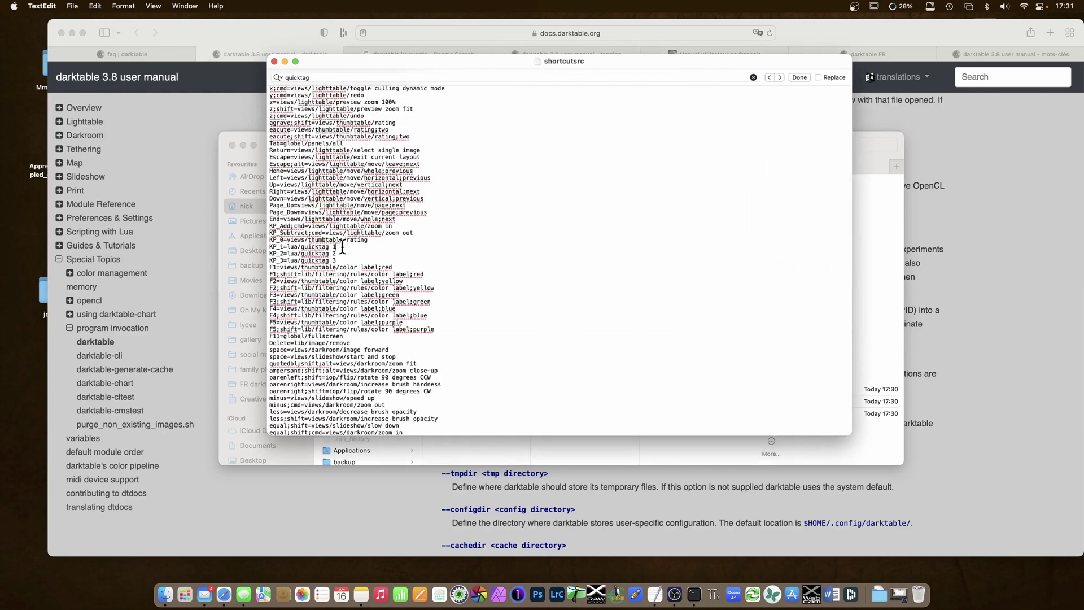
{"action": "left_click_drag", "start_coordinate": [339, 261], "coordinate": [262, 263]}
{"action": "key", "text": "super+v"}
{"action": "key", "text": "super+v"}
{"action": "key", "text": "super+v"}
{"action": "key", "text": "super+v"}
{"action": "key", "text": "Return"}
{"action": "type", "text": "KP_3=lua/quicktag 3"}
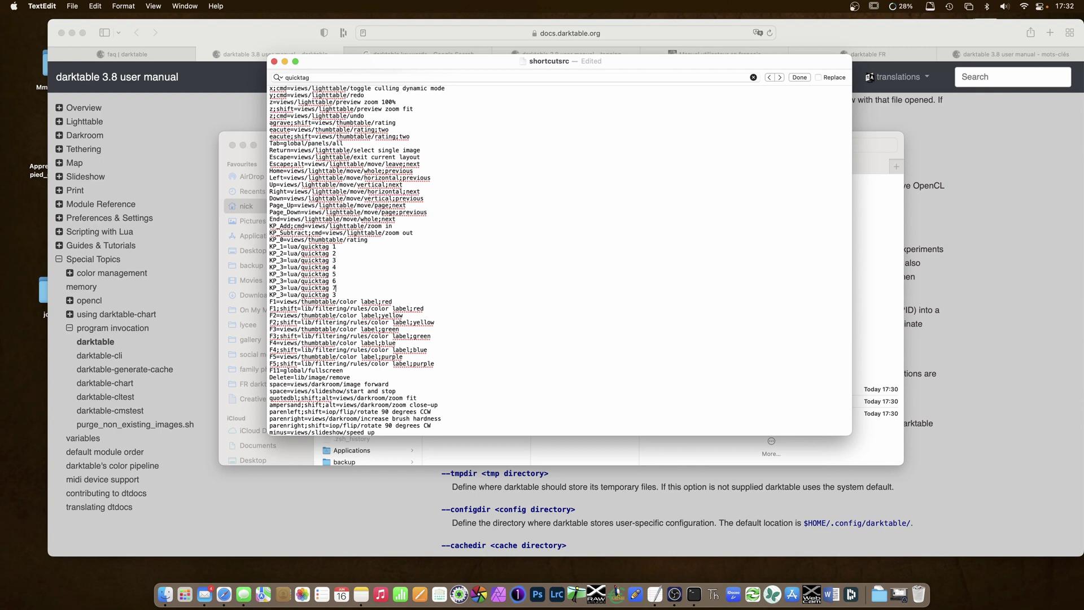
{"action": "key", "text": "Return"}
{"action": "type", "text": "KP_3=lua/quicktag 3"}
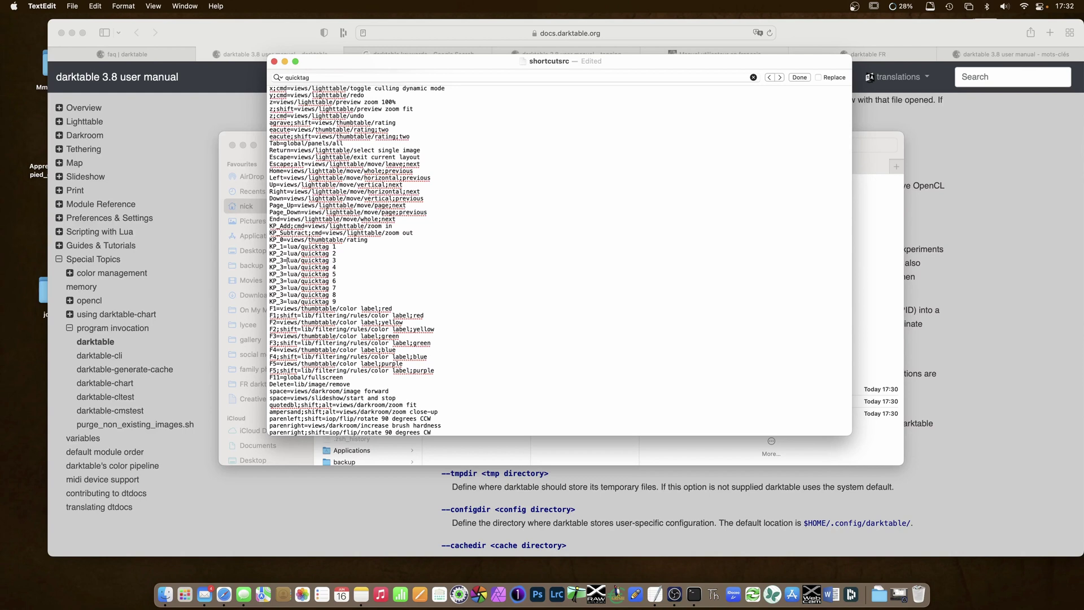
Step: Renumber the shortcut keys of the quicktag 4 to 9 lines as KP_4 to KP_9
{"action": "key", "text": "Down"}
{"action": "key", "text": "BackSpace"}
{"action": "type", "text": "5"}
{"action": "key", "text": "Down"}
{"action": "key", "text": "BackSpace"}
{"action": "type", "text": "6"}
{"action": "key", "text": "Down"}
{"action": "key", "text": "BackSpace"}
{"action": "type", "text": "7"}
{"action": "key", "text": "Down"}
{"action": "key", "text": "BackSpace"}
{"action": "type", "text": "8"}
{"action": "key", "text": "Down"}
{"action": "key", "text": "BackSpace"}
{"action": "type", "text": "9"}
Step: Save the edited shortcutsrc file and close it
{"action": "key", "text": "super+s"}
{"action": "left_click", "coordinate": [75, 7]}
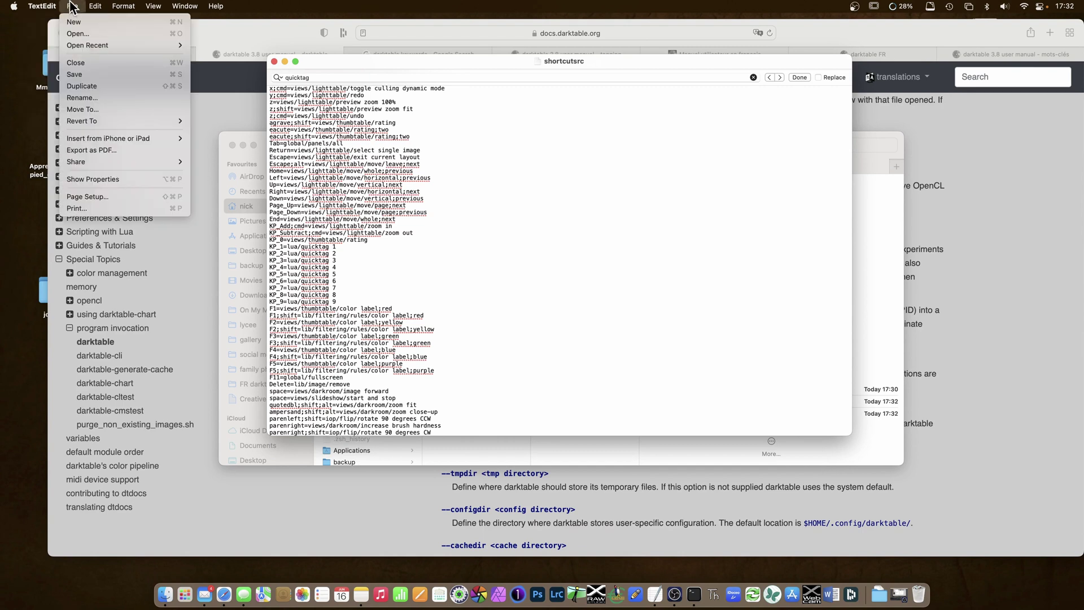
{"action": "left_click", "coordinate": [284, 72]}
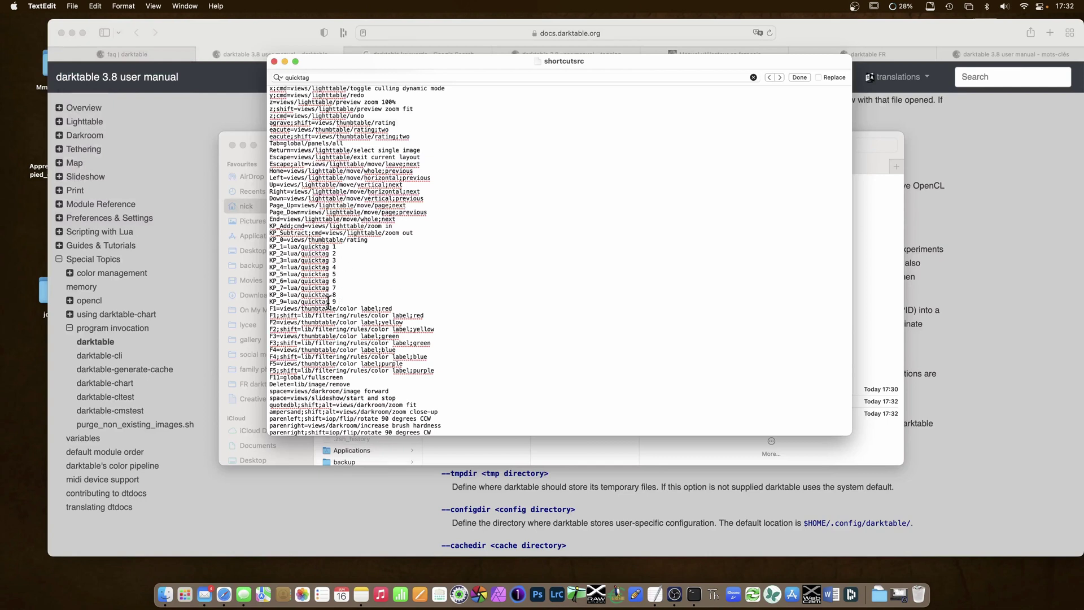
{"action": "left_click", "coordinate": [273, 61]}
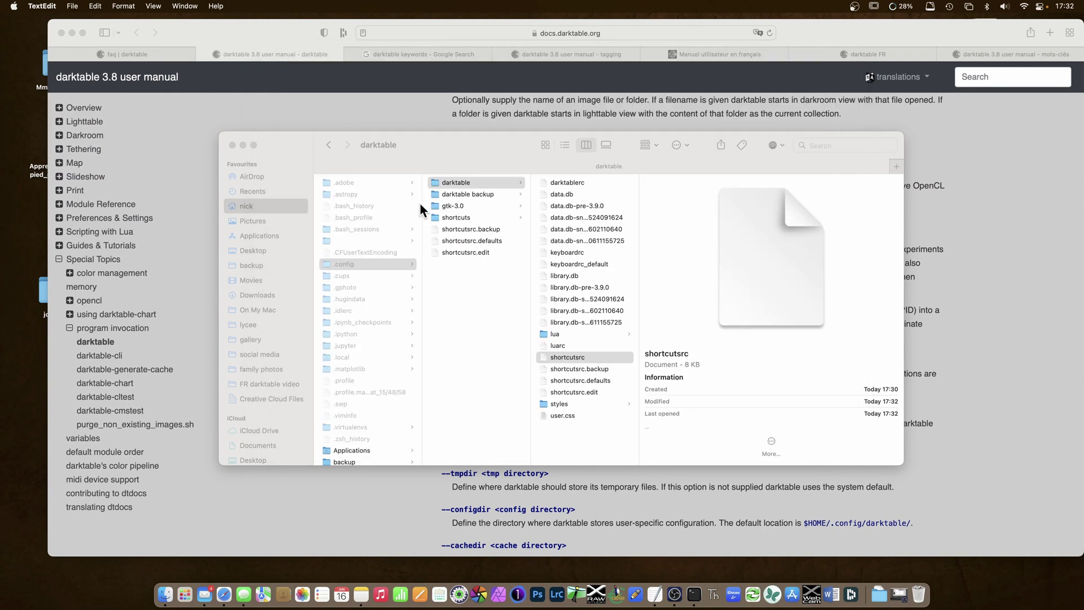
Step: Open the darktablerc file in TextEdit and search for "archi" to locate the quicktag definitions
{"action": "left_click", "coordinate": [562, 181]}
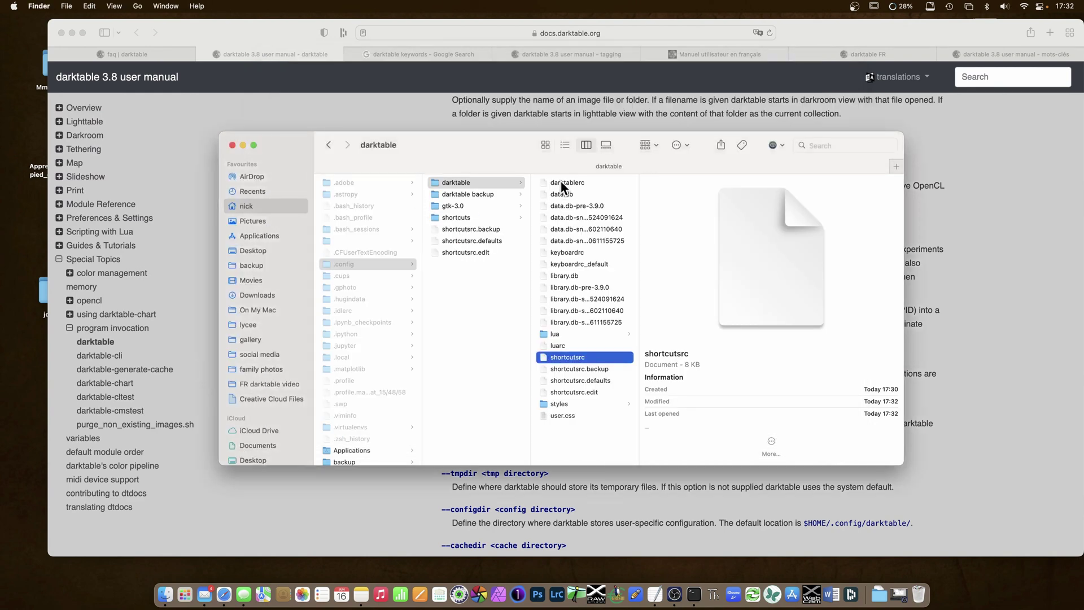
{"action": "right_click", "coordinate": [561, 182]}
{"action": "mouse_move", "coordinate": [601, 208]}
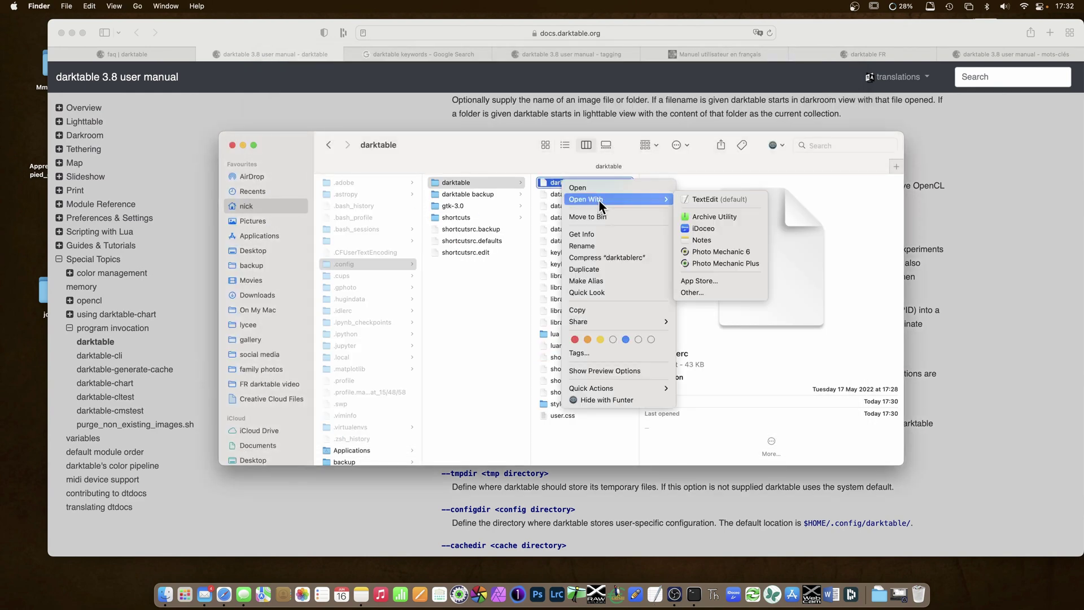
{"action": "left_click", "coordinate": [727, 198]}
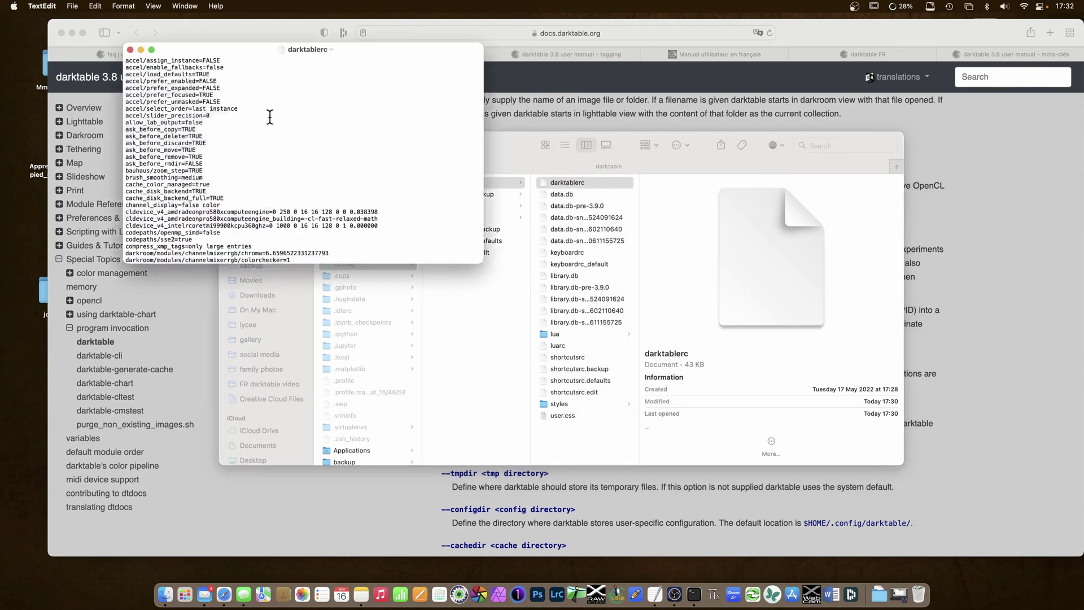
{"action": "key", "text": "super+f"}
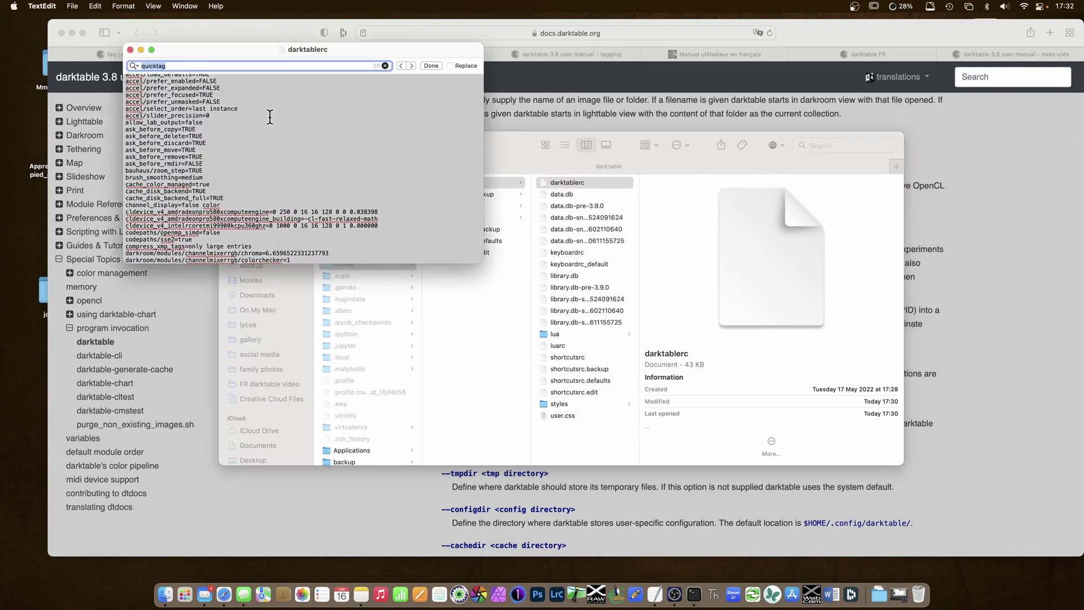
{"action": "type", "text": "archi"}
{"action": "key", "text": "Return"}
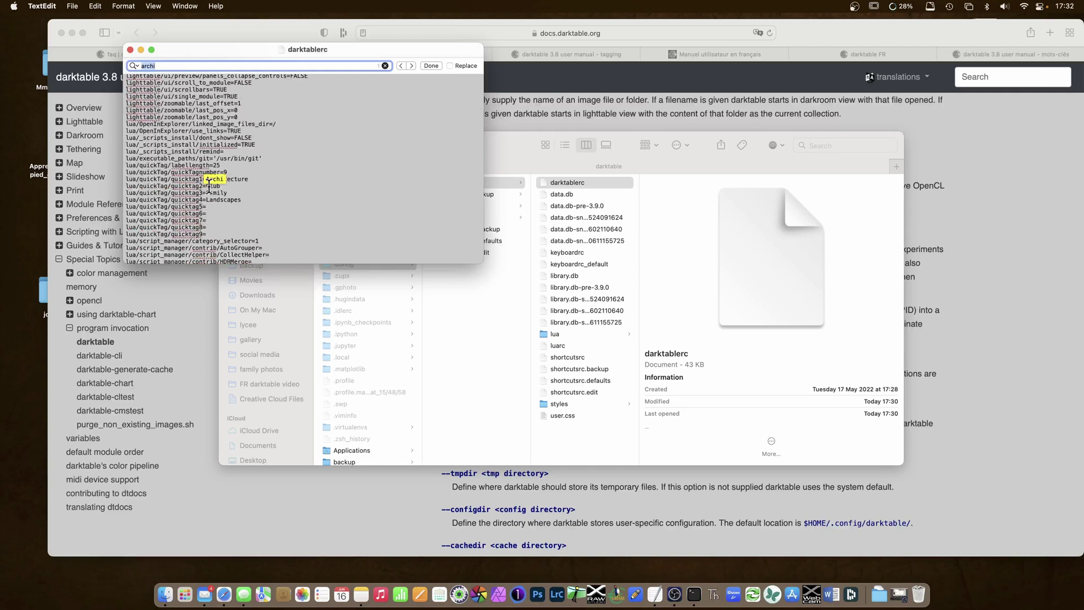
Step: Define quicktags 5 to 8 as Nature, Street, YouTube and Misc, then save and close darktablerc
{"action": "left_click", "coordinate": [218, 207]}
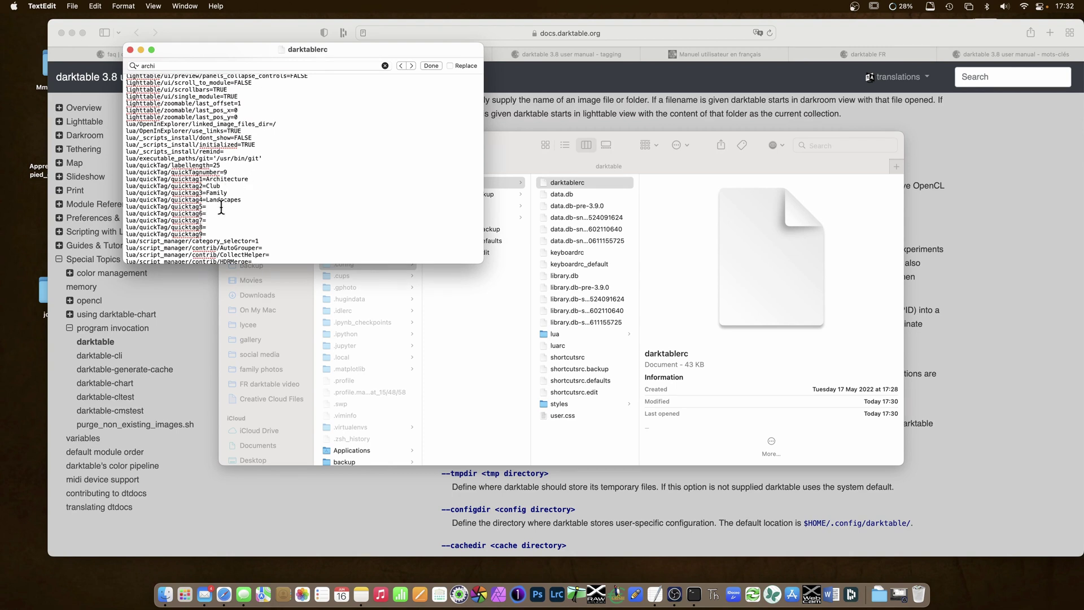
{"action": "type", "text": "Nature"}
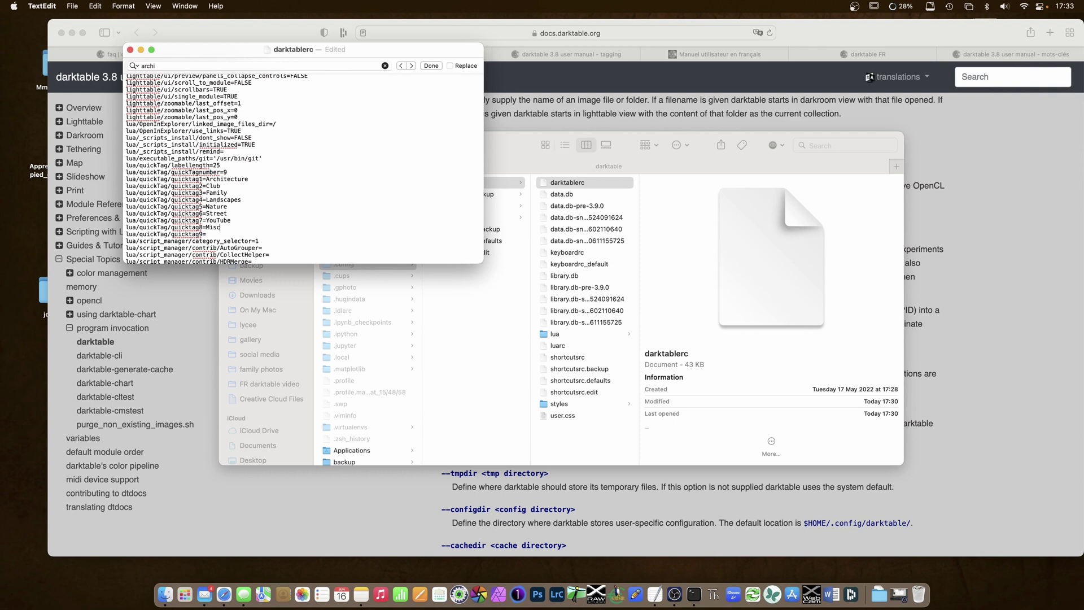
{"action": "key", "text": "super+s"}
{"action": "left_click", "coordinate": [73, 6]}
{"action": "left_click", "coordinate": [129, 51]}
{"action": "left_click", "coordinate": [130, 51]}
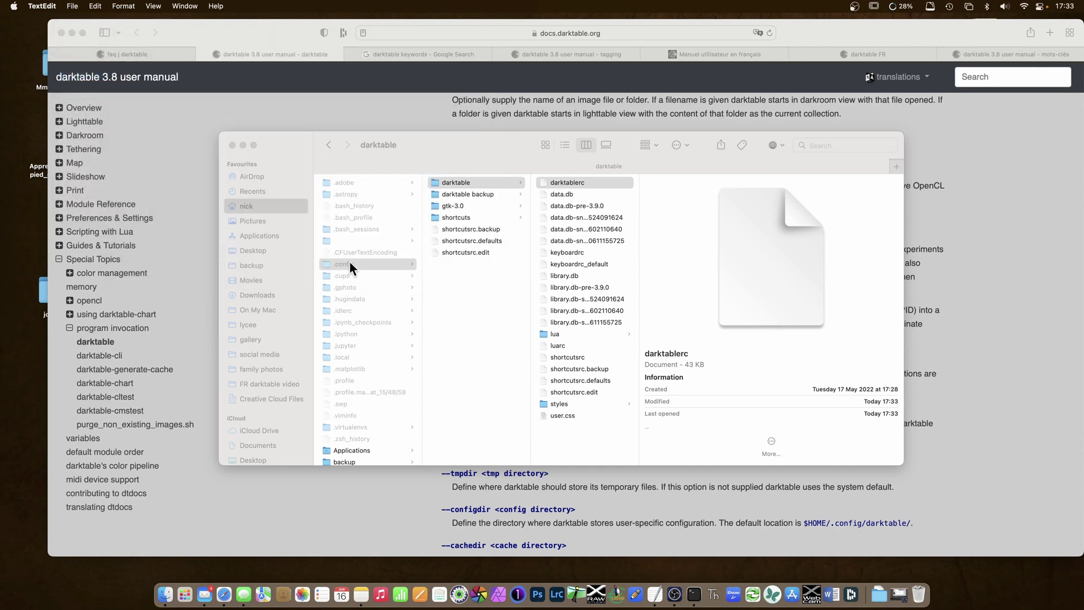
Step: Hide the hidden files in Finder again and relaunch darktable to load the edited configuration
{"action": "key", "text": "Return"}
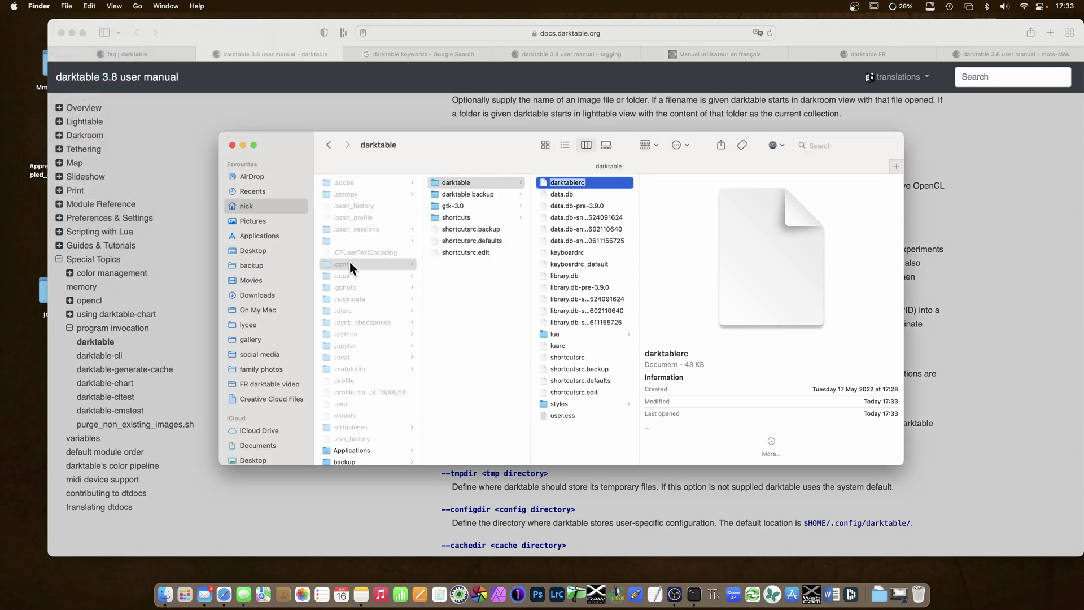
{"action": "key", "text": "Escape"}
{"action": "left_click", "coordinate": [344, 265]}
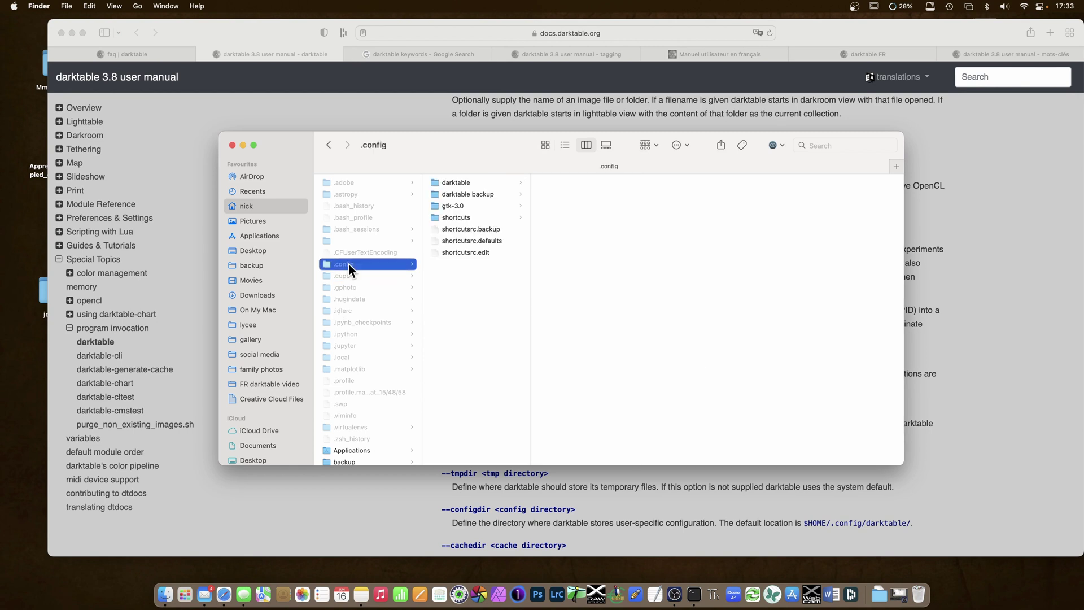
{"action": "key", "text": "super+shift+period"}
{"action": "left_click", "coordinate": [479, 595]}
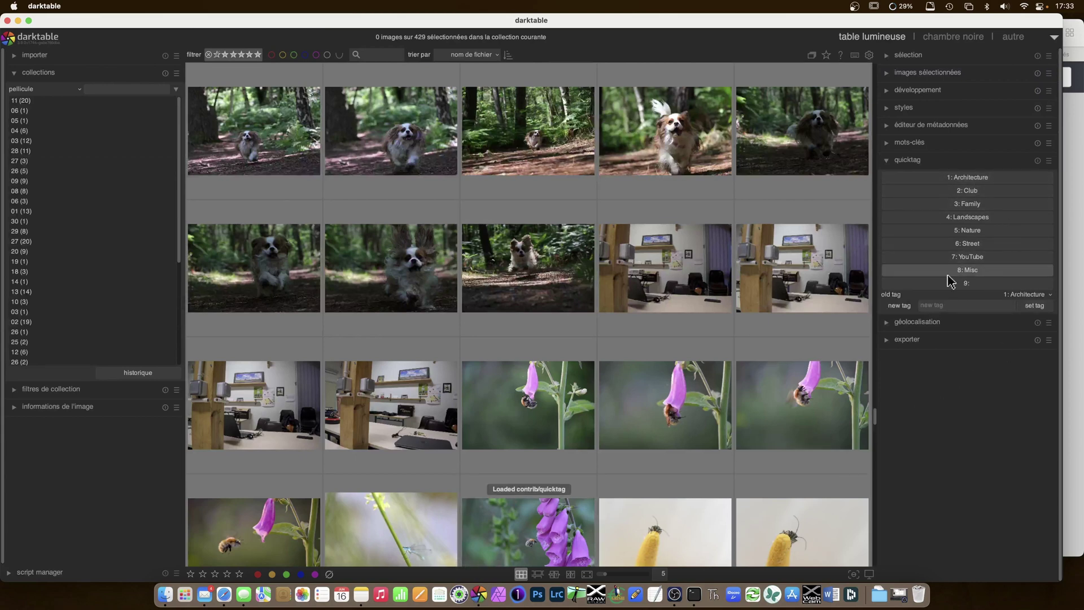
Step: Attach the Misc tag to the first forest dog photo in the second row with its quicktag shortcut
{"action": "left_click", "coordinate": [247, 262]}
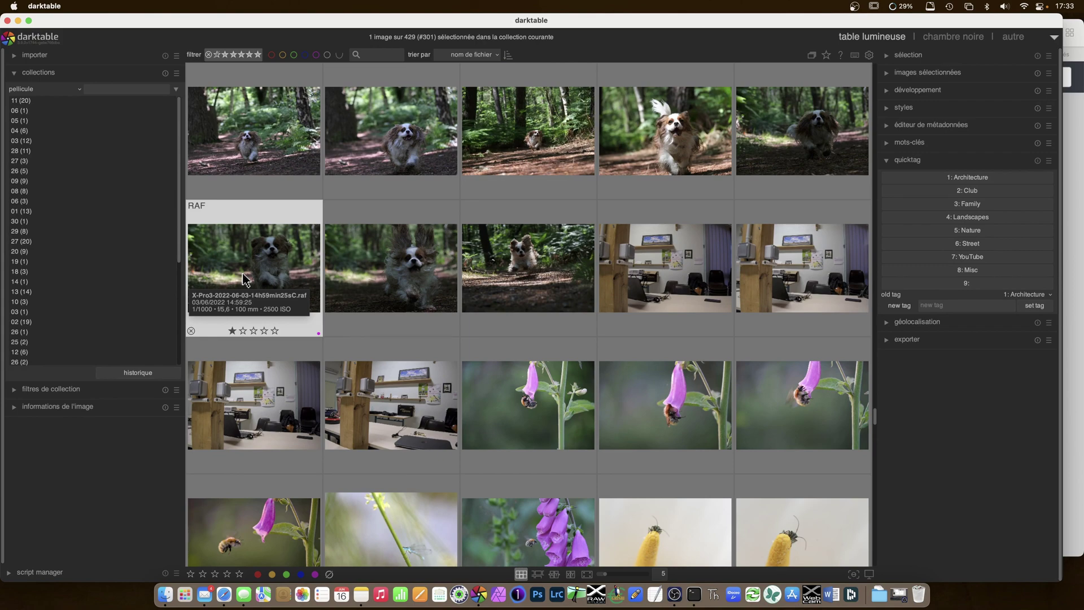
{"action": "key", "text": "8"}
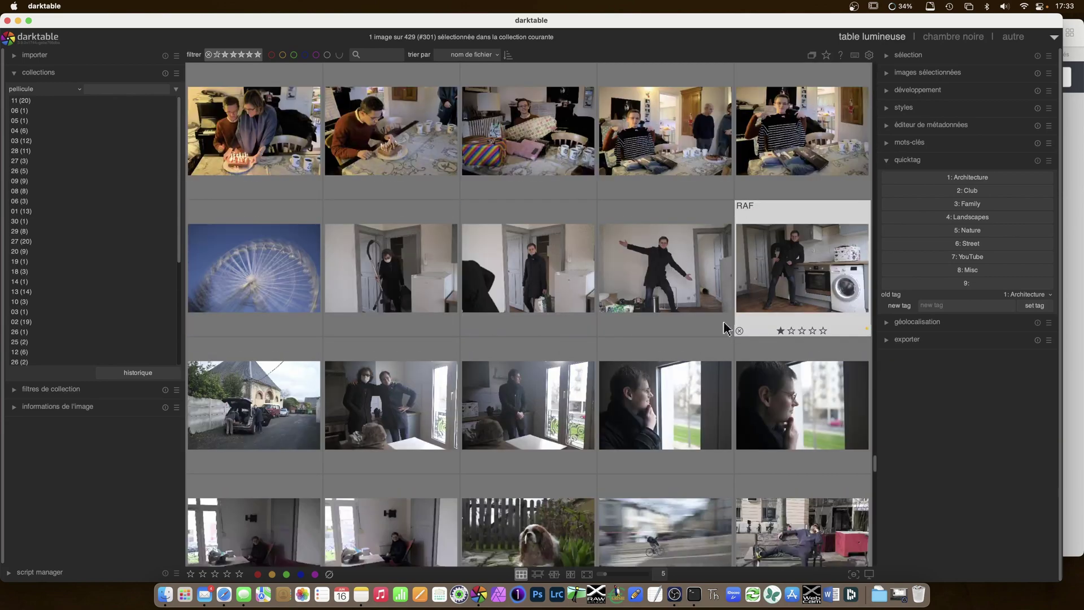
{"action": "scroll", "coordinate": [723, 321], "scroll_direction": "down", "scroll_amount": 10}
{"action": "scroll", "coordinate": [664, 317], "scroll_direction": "up", "scroll_amount": 8}
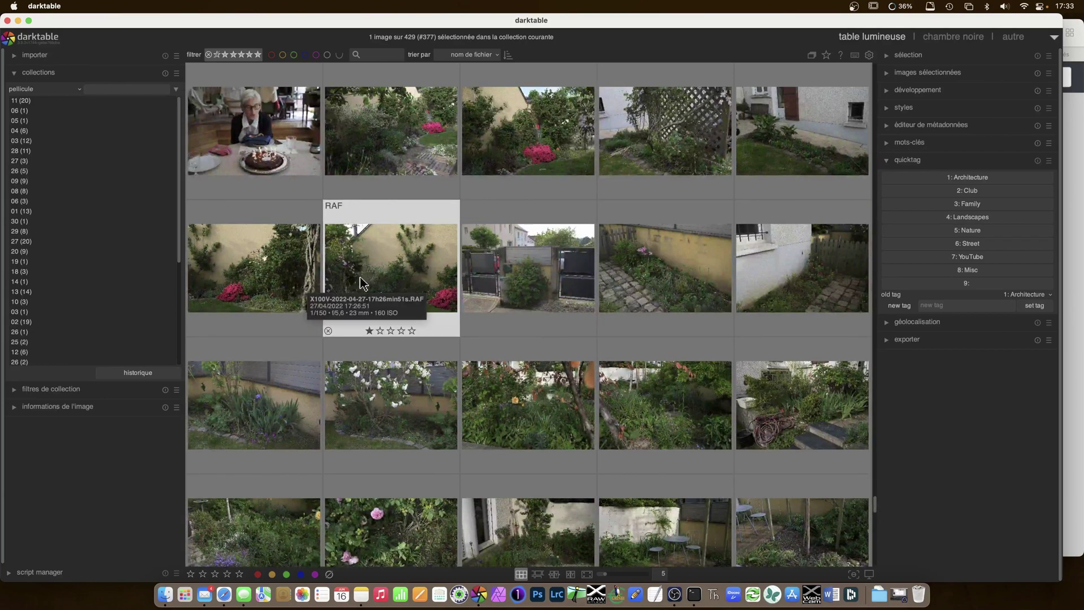
Step: Attach the quicktags from Club through Misc to the selected garden photo in the second row with their shortcuts
{"action": "key", "text": "2"}
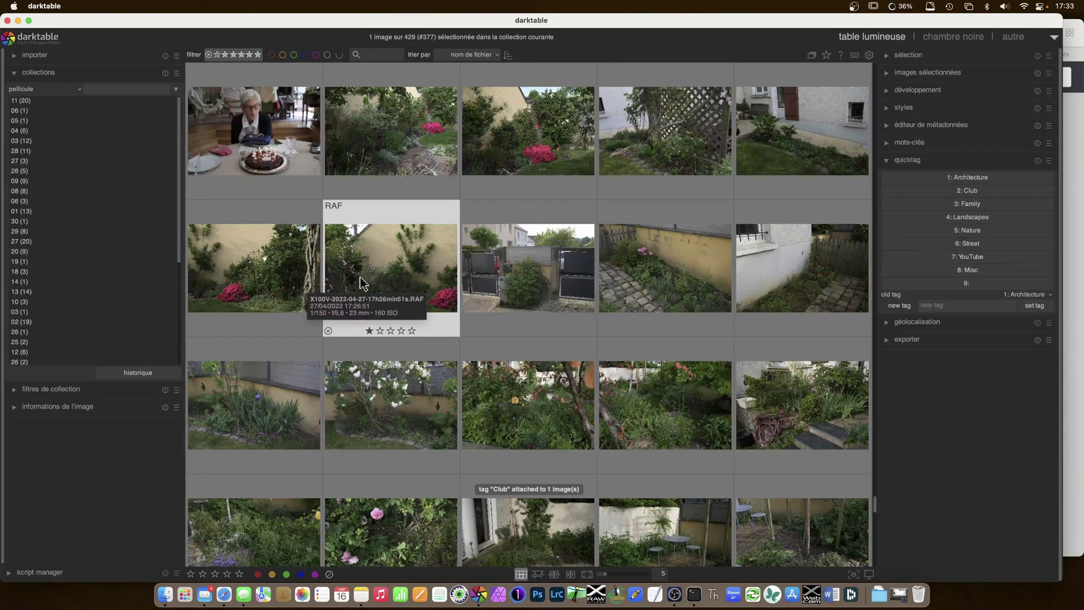
{"action": "key", "text": "5"}
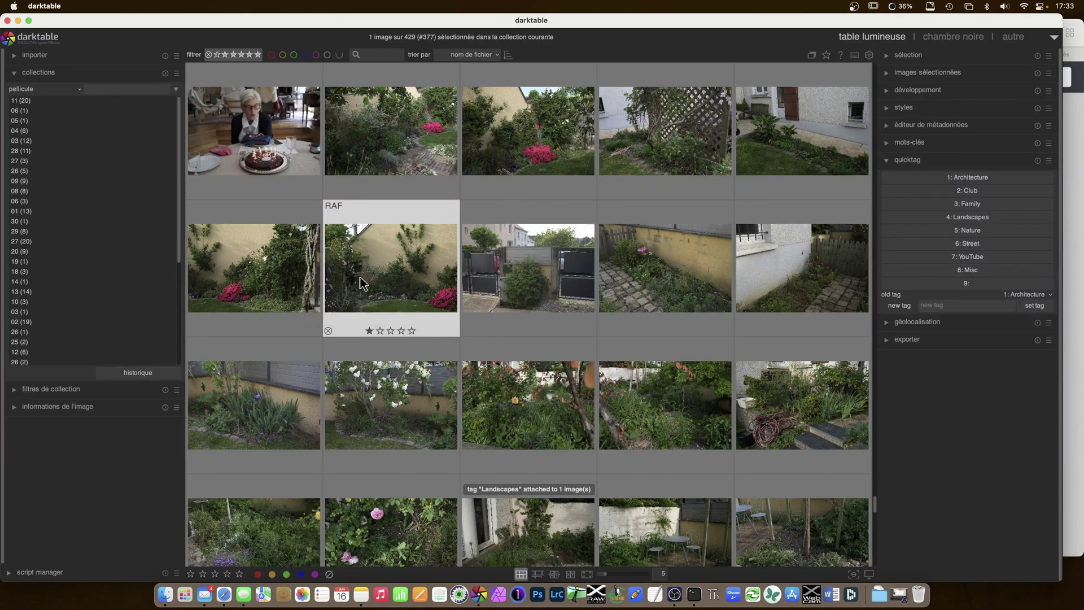
{"action": "key", "text": "8"}
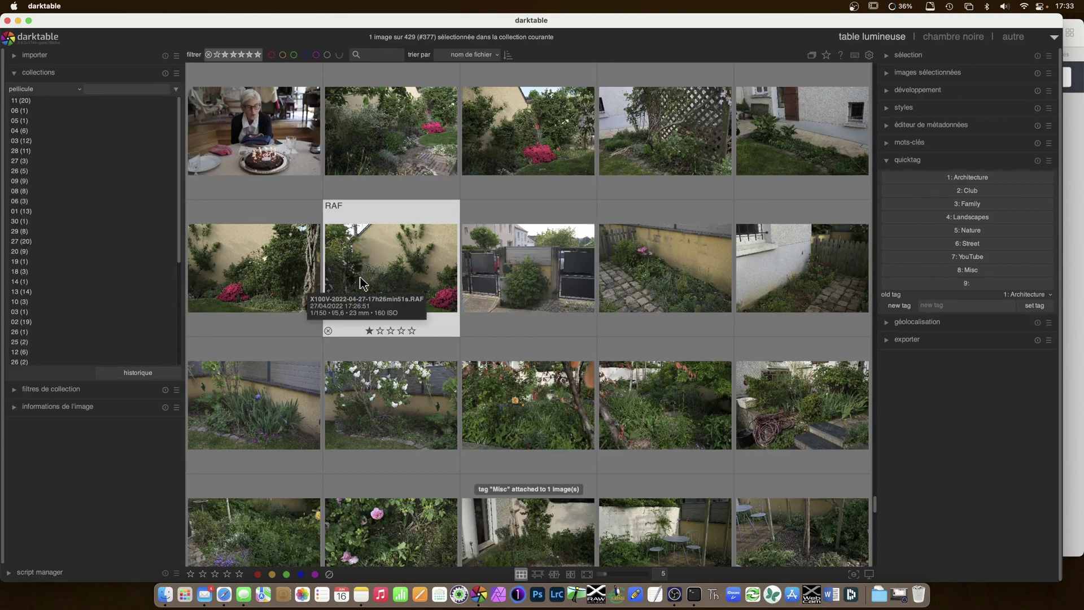
Step: Review the selected garden photo's attached tags and the tag dictionary, then return to the quicktag list
{"action": "left_click", "coordinate": [885, 145]}
{"action": "scroll", "coordinate": [927, 175], "scroll_direction": "down", "scroll_amount": 1}
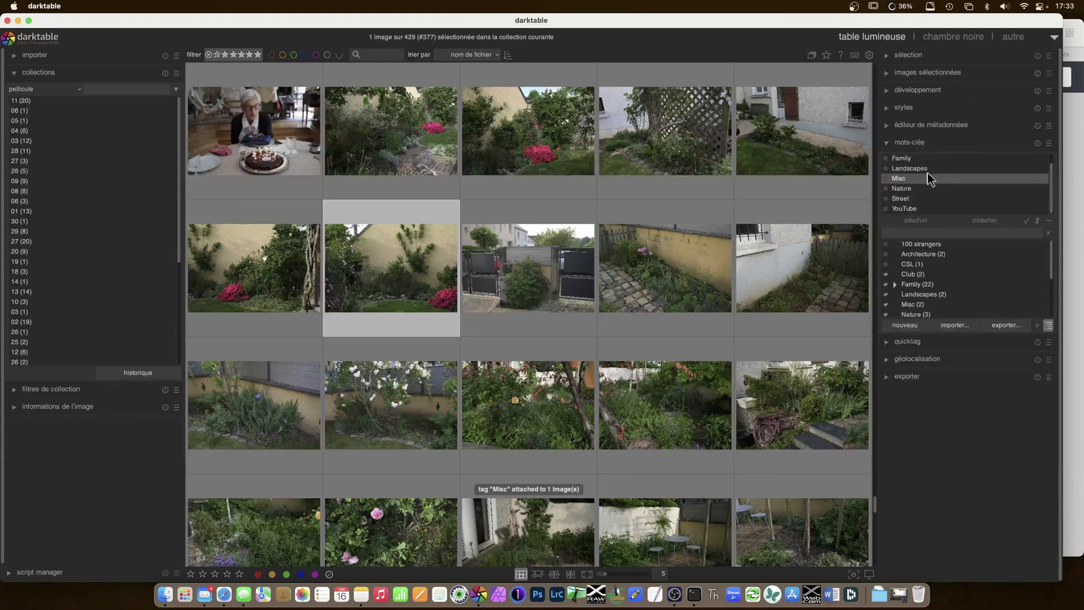
{"action": "scroll", "coordinate": [928, 179], "scroll_direction": "up", "scroll_amount": 1}
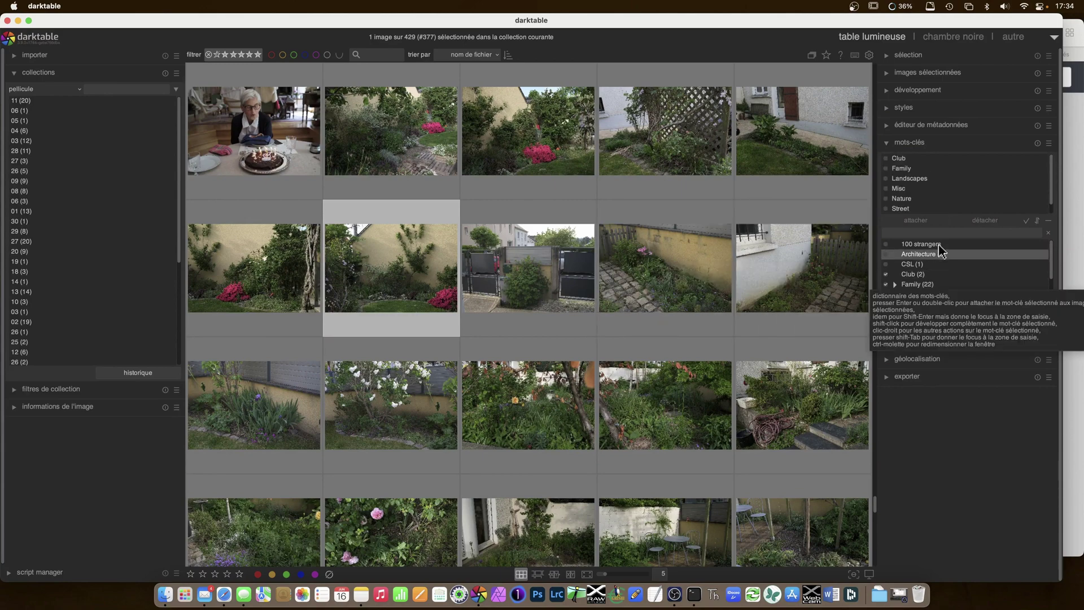
{"action": "left_click", "coordinate": [907, 342]}
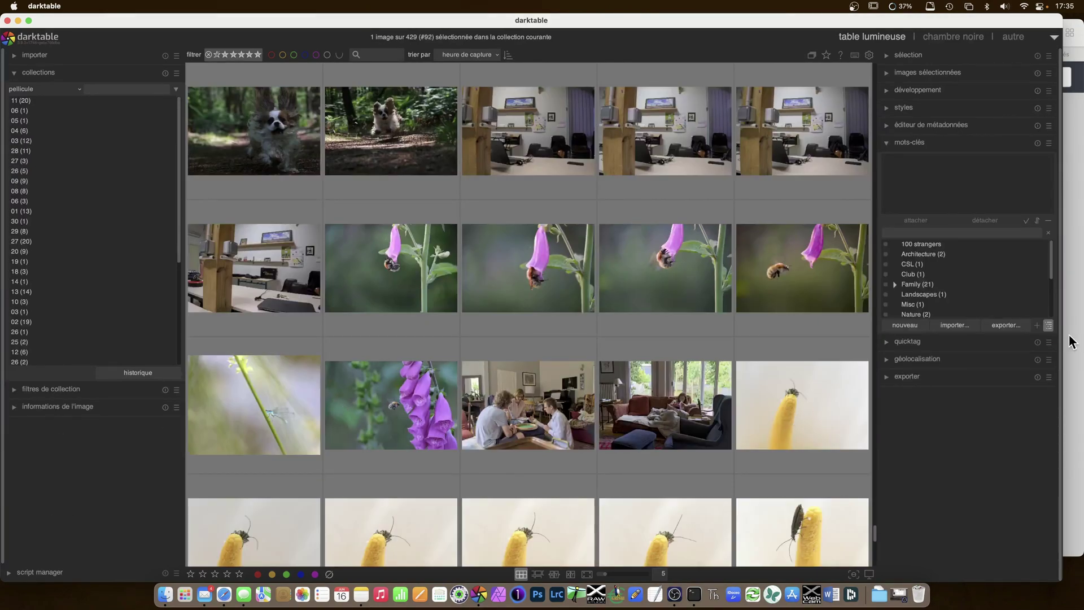
Step: Attach the YouTube tag to the first foxglove and bee photo, and open the script manager
{"action": "scroll", "coordinate": [1052, 282], "scroll_direction": "down", "scroll_amount": 3}
{"action": "scroll", "coordinate": [1053, 283], "scroll_direction": "down", "scroll_amount": 3}
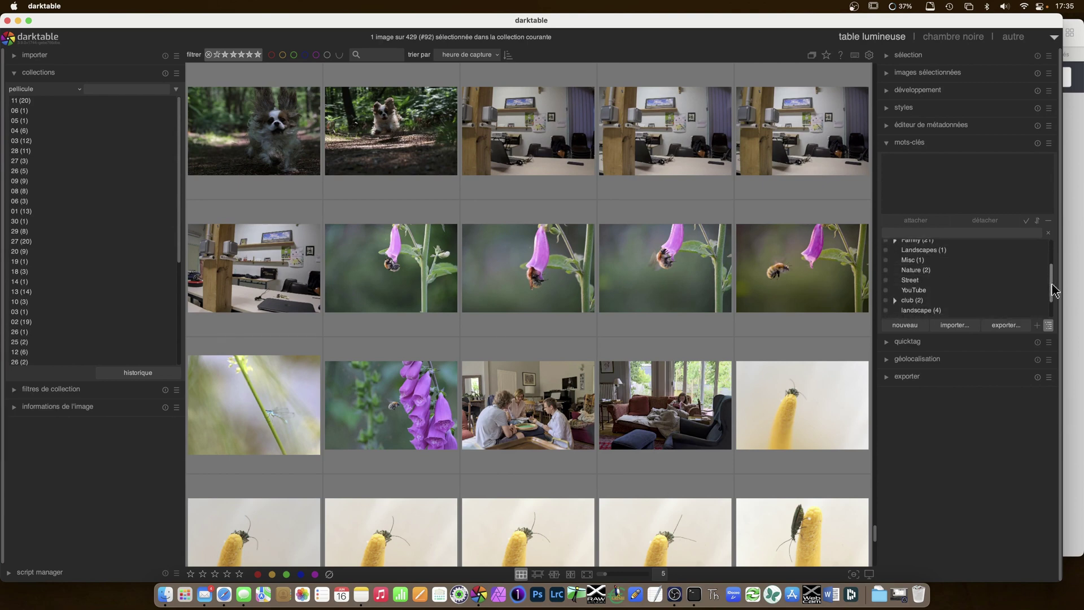
{"action": "mouse_move", "coordinate": [1051, 299]}
{"action": "left_mouse_down"}
{"action": "mouse_move", "coordinate": [1057, 276]}
{"action": "mouse_move", "coordinate": [1054, 308]}
{"action": "left_mouse_up"}
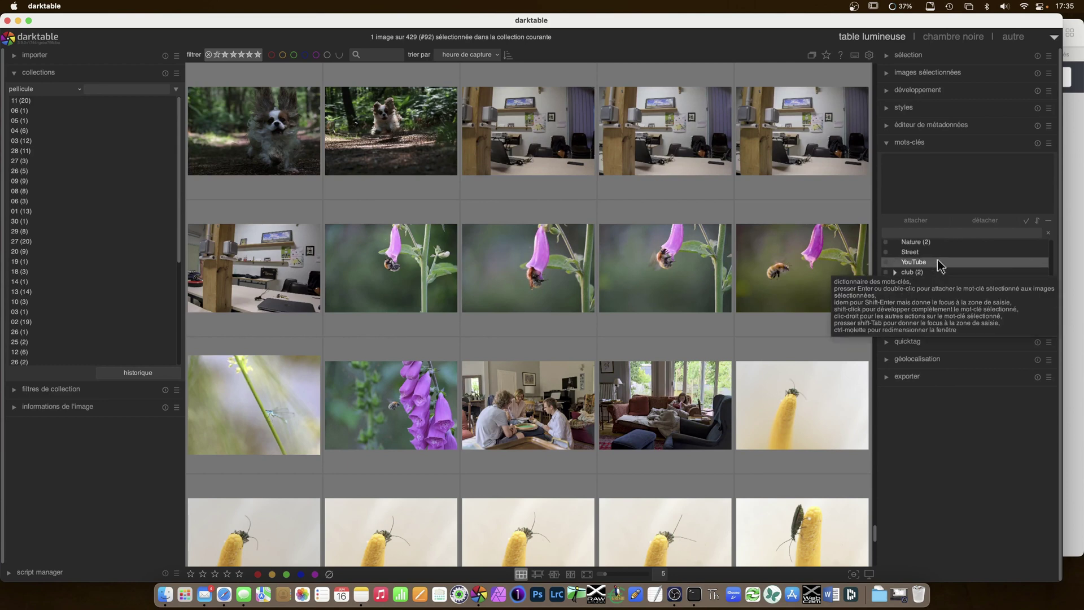
{"action": "left_click", "coordinate": [932, 264]}
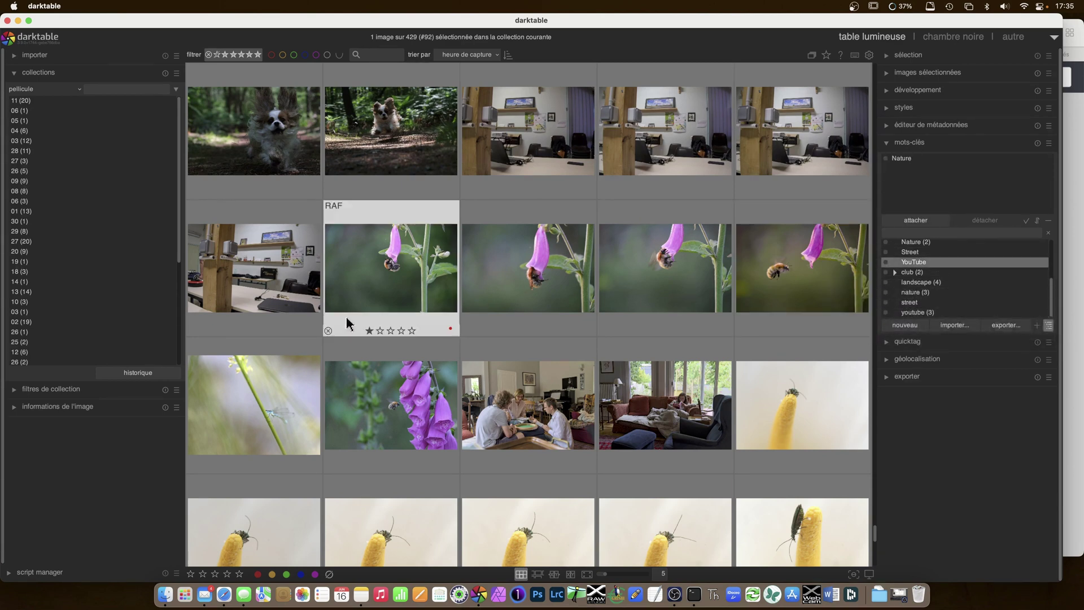
{"action": "left_click", "coordinate": [386, 286]}
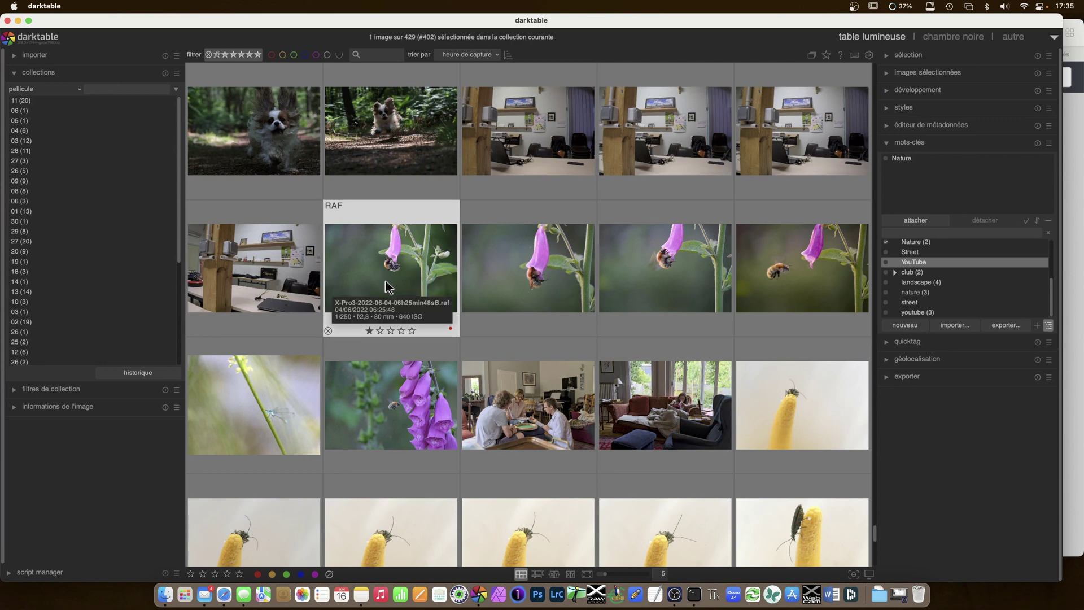
{"action": "key", "text": "alt+t"}
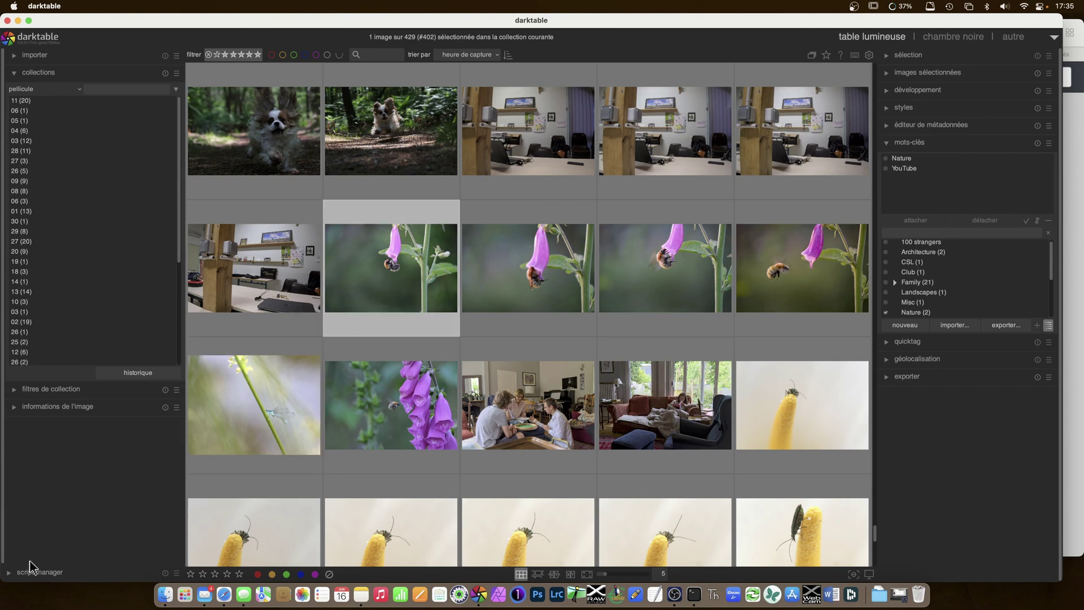
{"action": "left_click", "coordinate": [9, 573]}
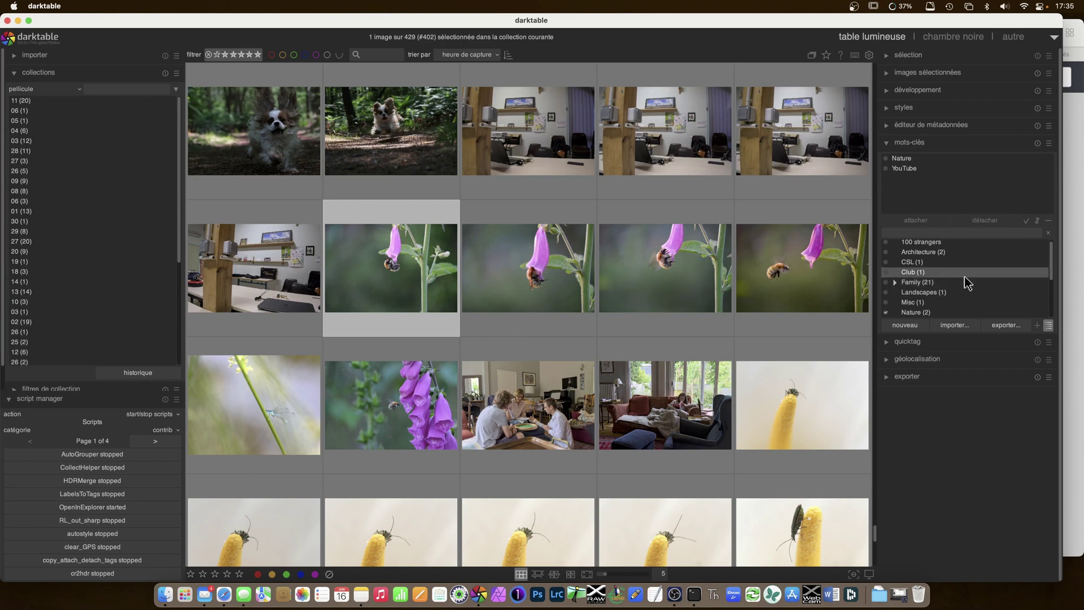
Step: Try to rename the YouTube tag as youtube by editing it in the tag dictionary
{"action": "scroll", "coordinate": [968, 288], "scroll_direction": "down", "scroll_amount": 1}
{"action": "scroll", "coordinate": [967, 286], "scroll_direction": "down", "scroll_amount": 6}
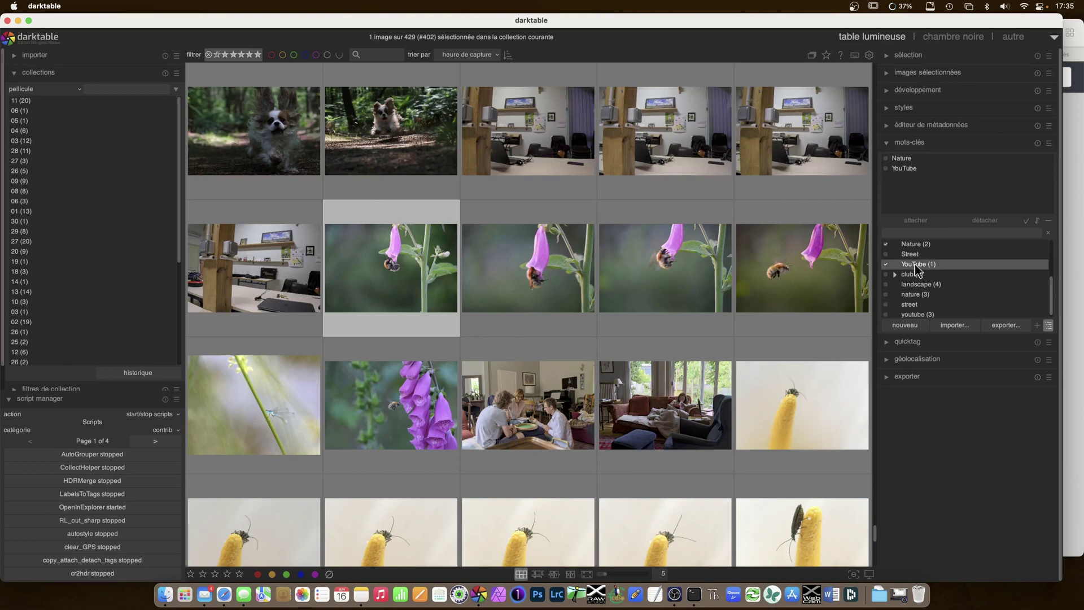
{"action": "right_click", "coordinate": [919, 266]}
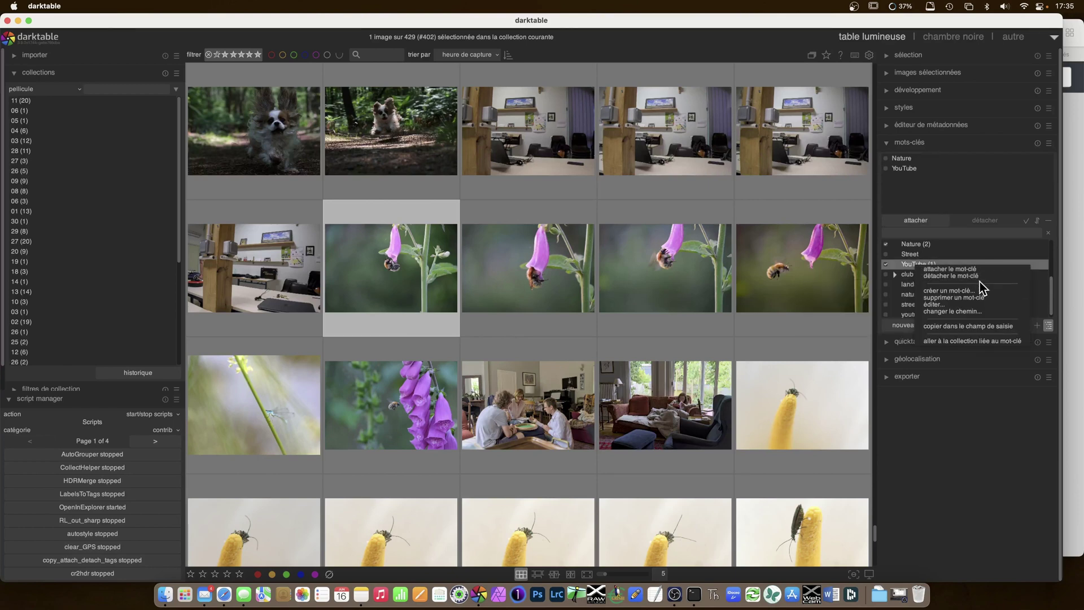
{"action": "left_click", "coordinate": [974, 305]}
{"action": "type", "text": "youtube"}
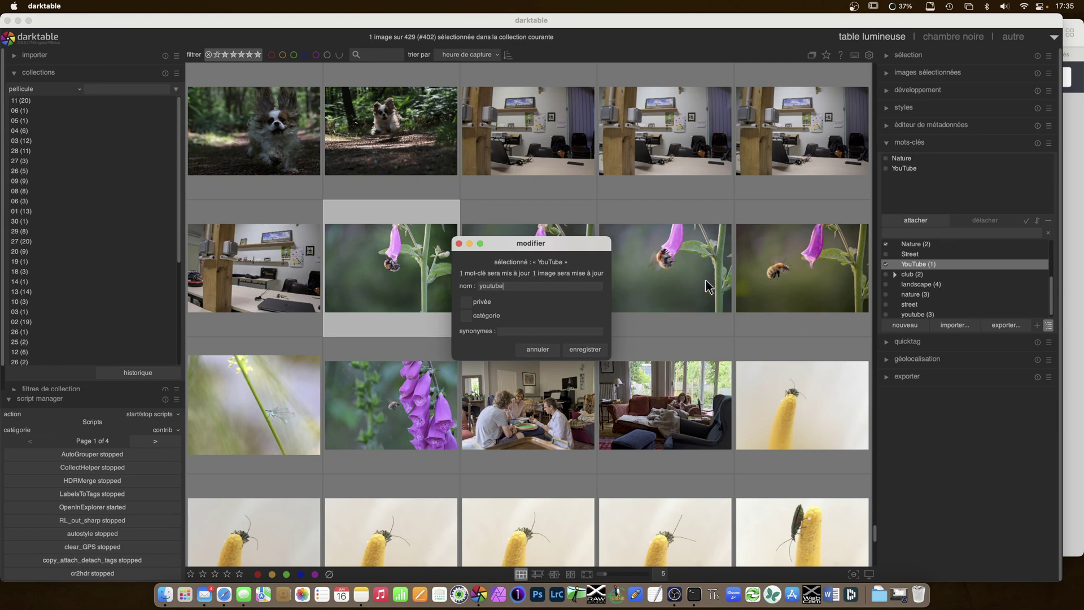
{"action": "left_click", "coordinate": [585, 349]}
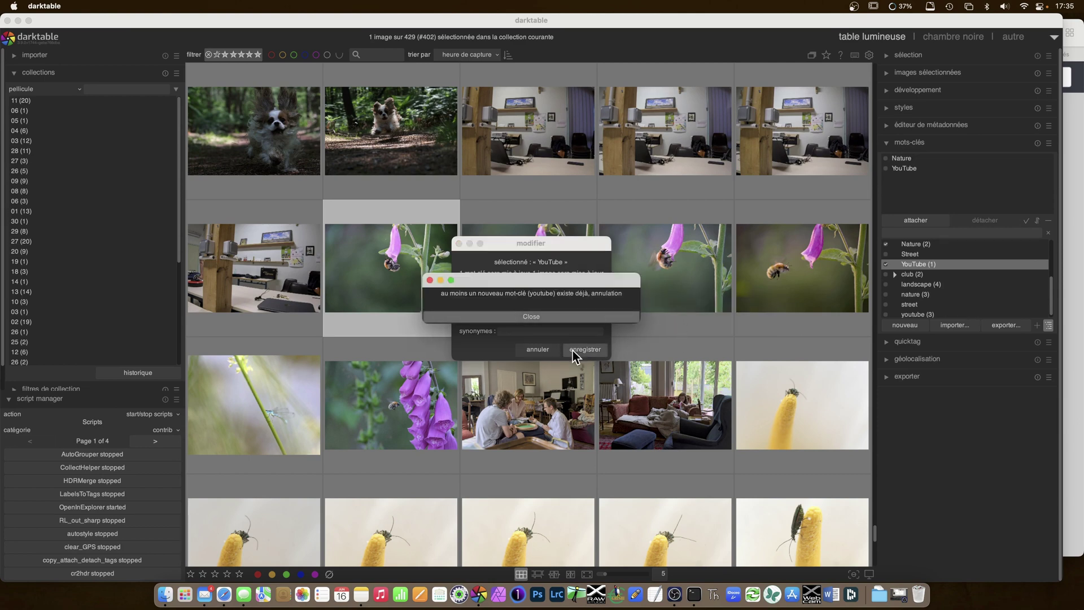
{"action": "left_click", "coordinate": [537, 316]}
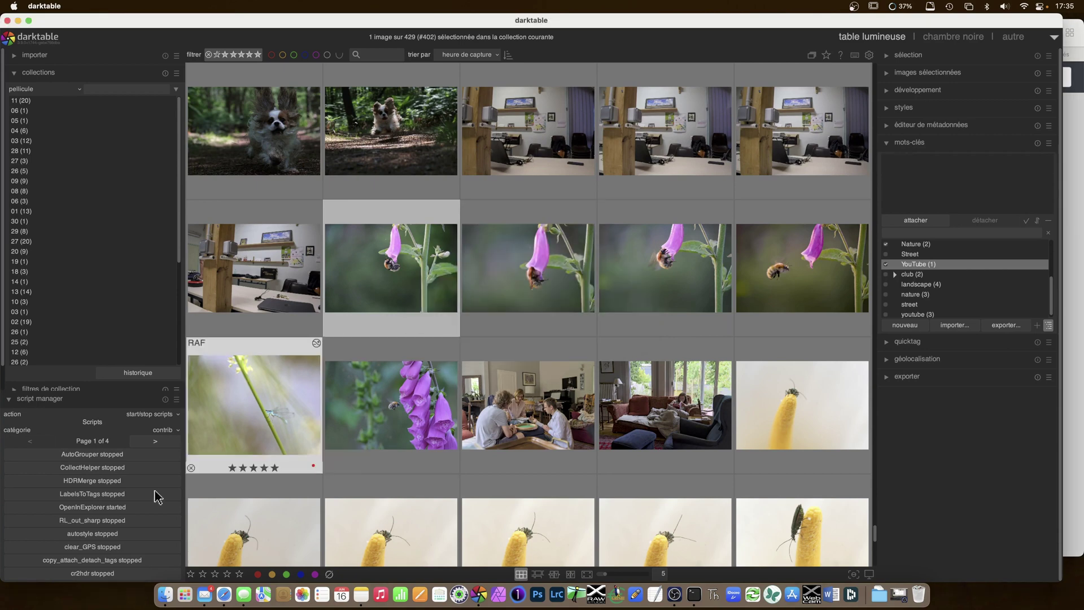
Step: Find the rename-tags script among the contrib scripts, read its description and start it
{"action": "scroll", "coordinate": [226, 447], "scroll_direction": "up", "scroll_amount": 1}
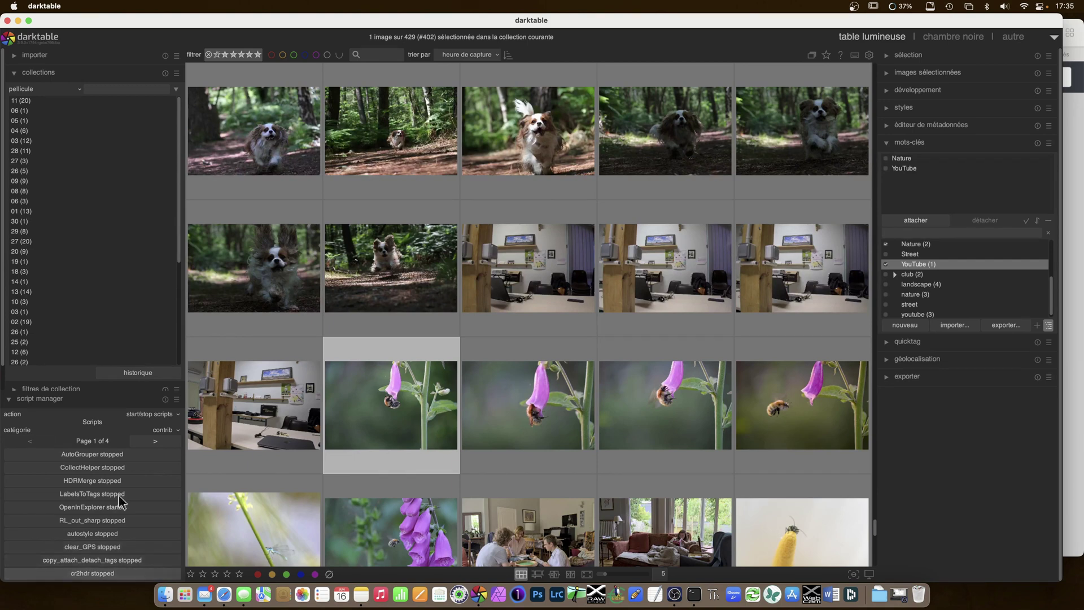
{"action": "left_click", "coordinate": [155, 442]}
{"action": "left_click", "coordinate": [156, 442]}
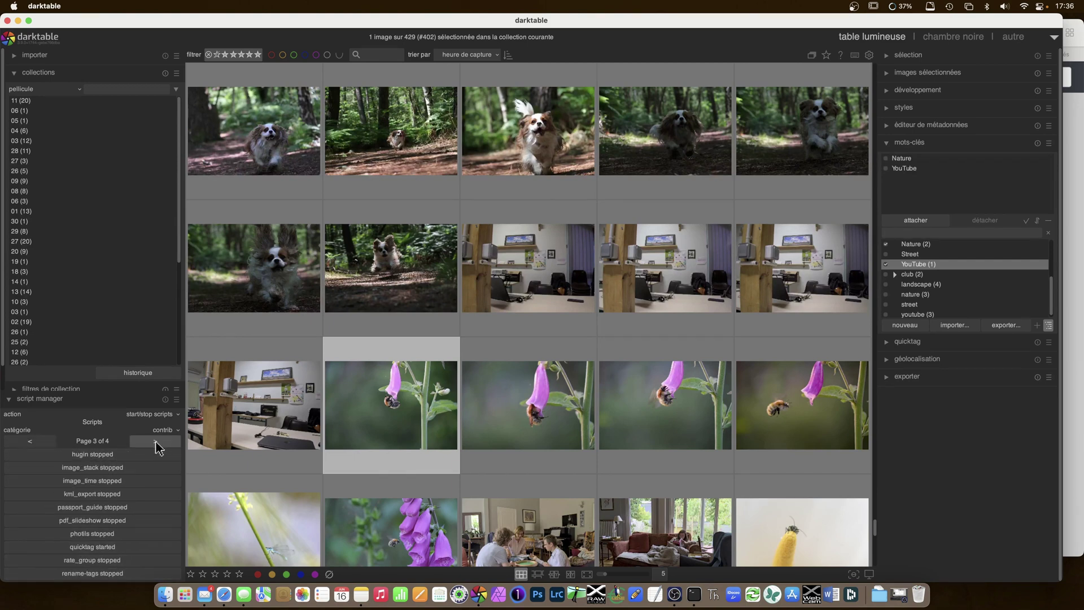
{"action": "left_click", "coordinate": [157, 442]}
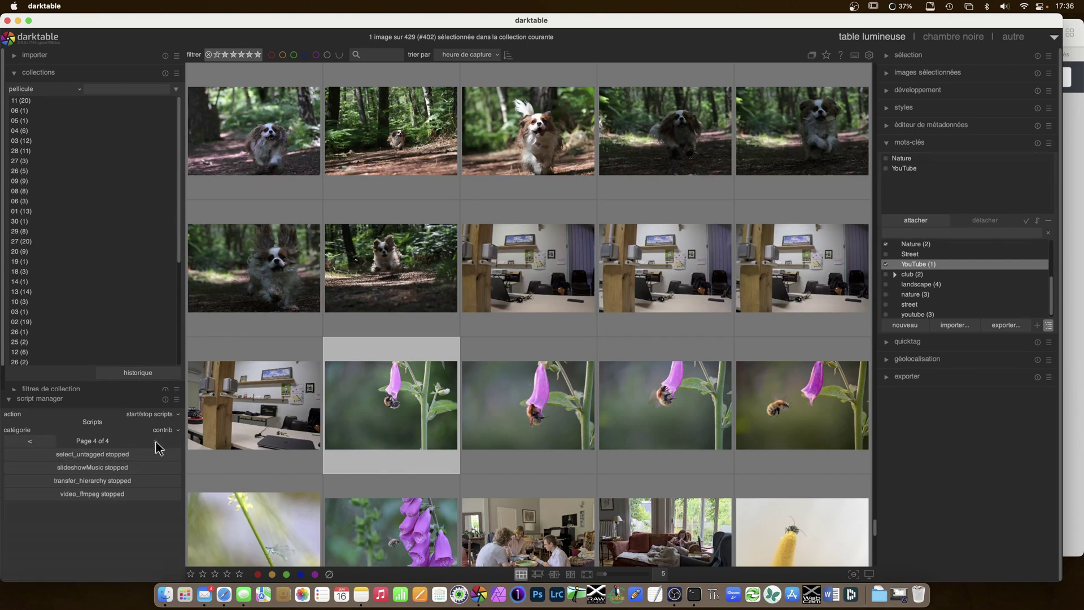
{"action": "left_click", "coordinate": [35, 442]}
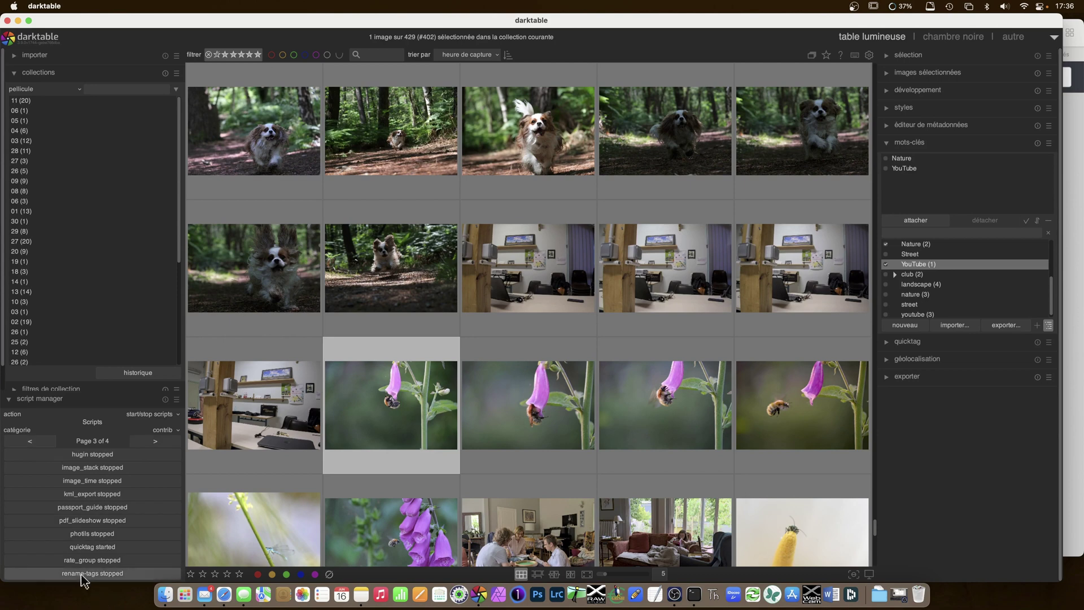
{"action": "mouse_move", "coordinate": [90, 579]}
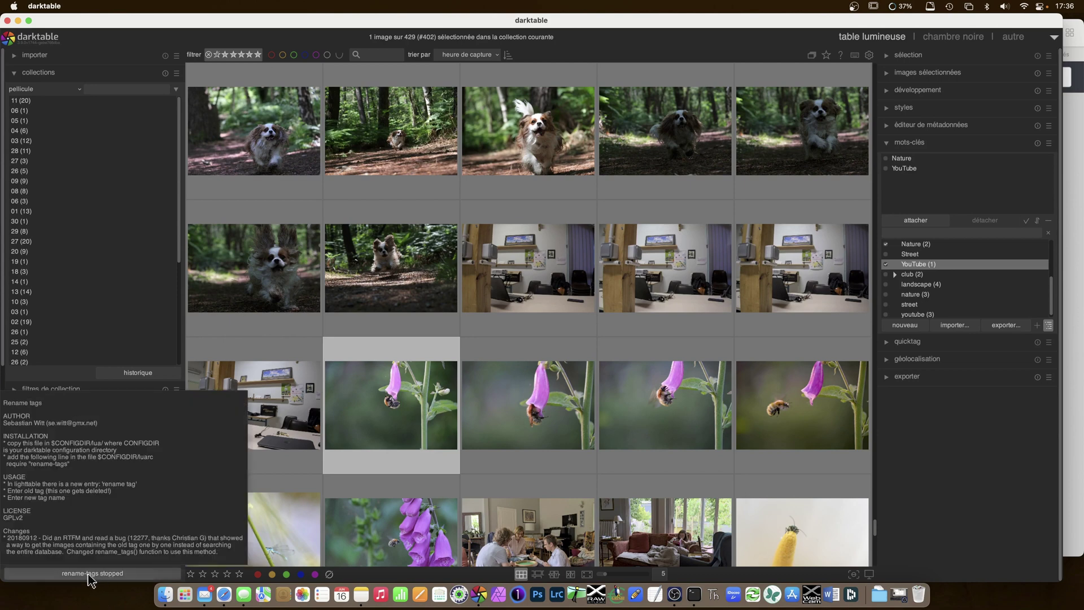
{"action": "left_click", "coordinate": [148, 581]}
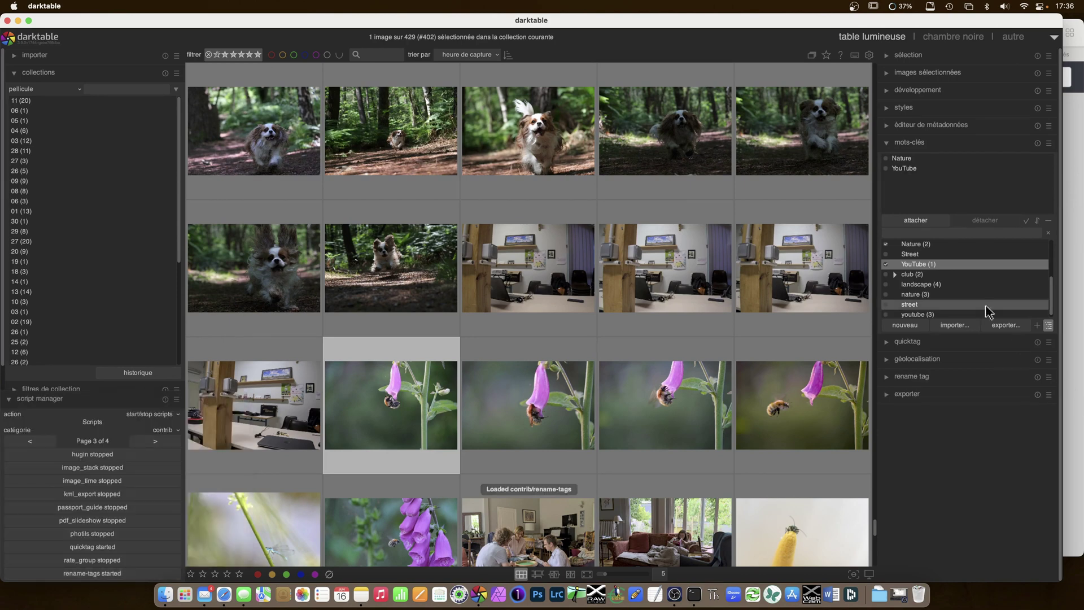
Step: Rename the old tag YouTube to the new tag youtube with the rename tag module
{"action": "left_click", "coordinate": [888, 376]}
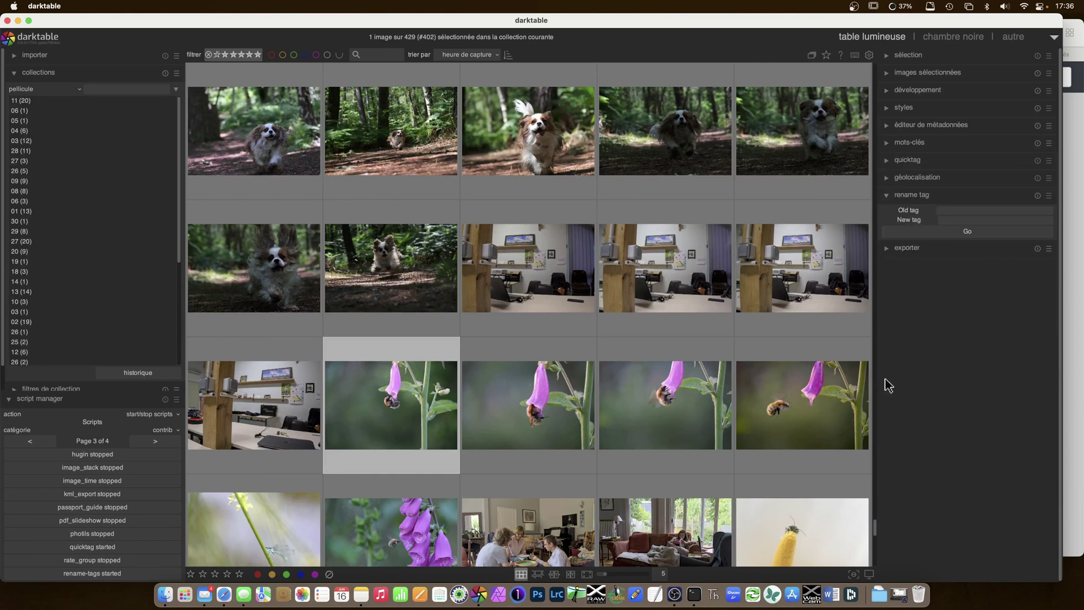
{"action": "left_click", "coordinate": [962, 210]}
{"action": "type", "text": "YouTube"}
{"action": "left_click", "coordinate": [977, 220]}
{"action": "type", "text": "youtube"}
{"action": "left_click", "coordinate": [989, 231]}
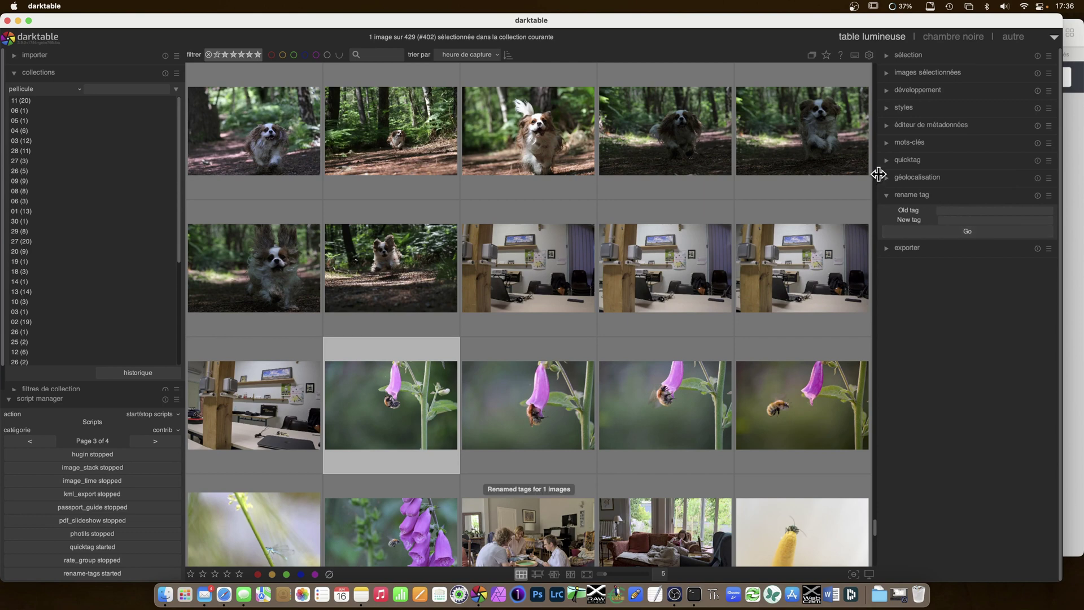
Step: Check the renamed tag in the tag dictionary and show the collection linked to youtube
{"action": "left_click", "coordinate": [887, 143]}
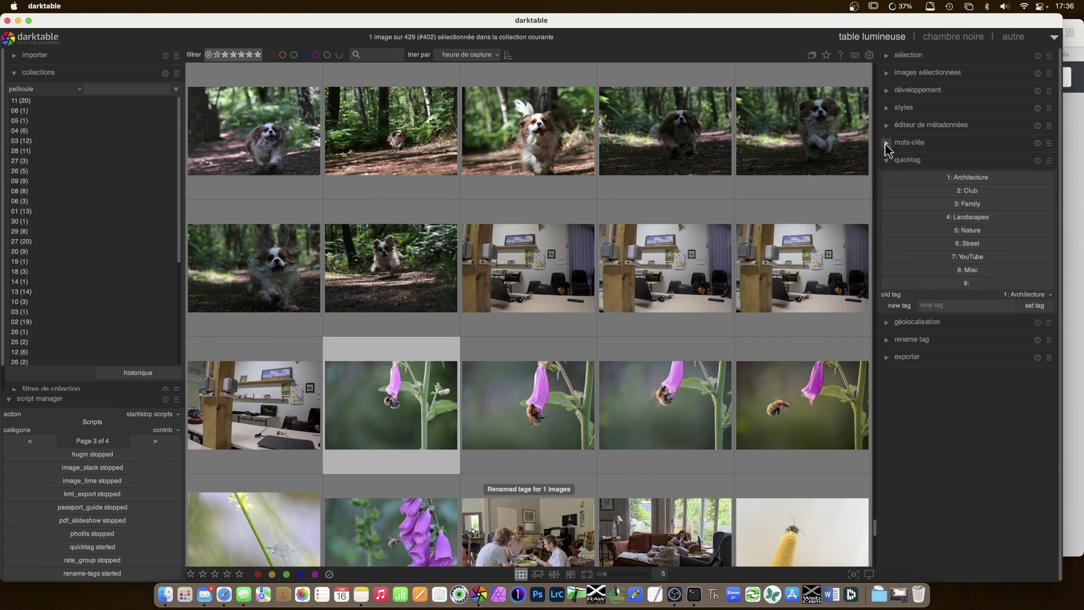
{"action": "scroll", "coordinate": [985, 257], "scroll_direction": "down", "scroll_amount": 5}
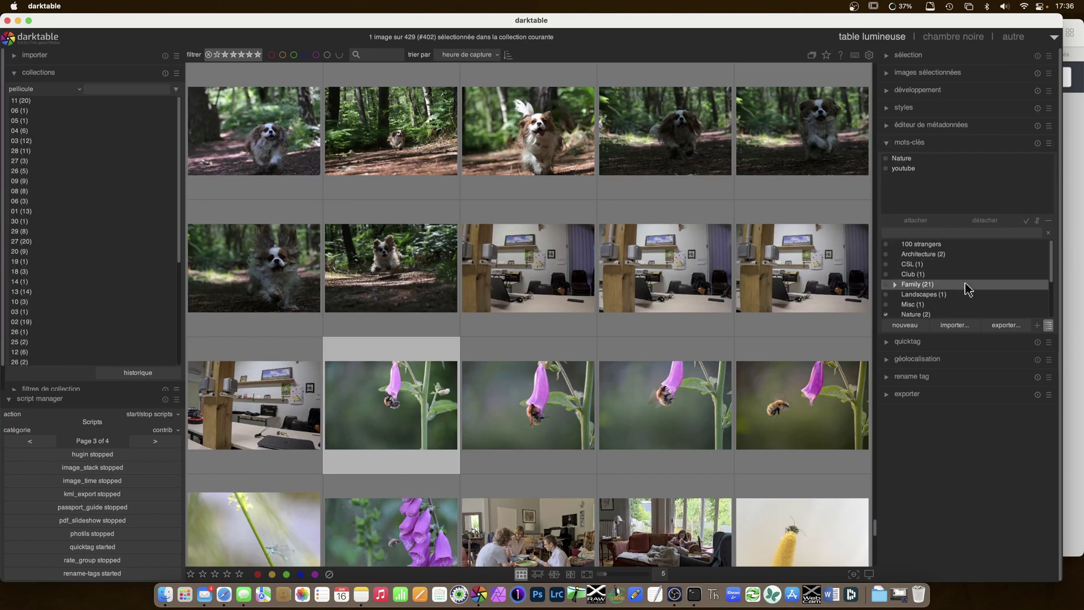
{"action": "scroll", "coordinate": [968, 289], "scroll_direction": "down", "scroll_amount": 1}
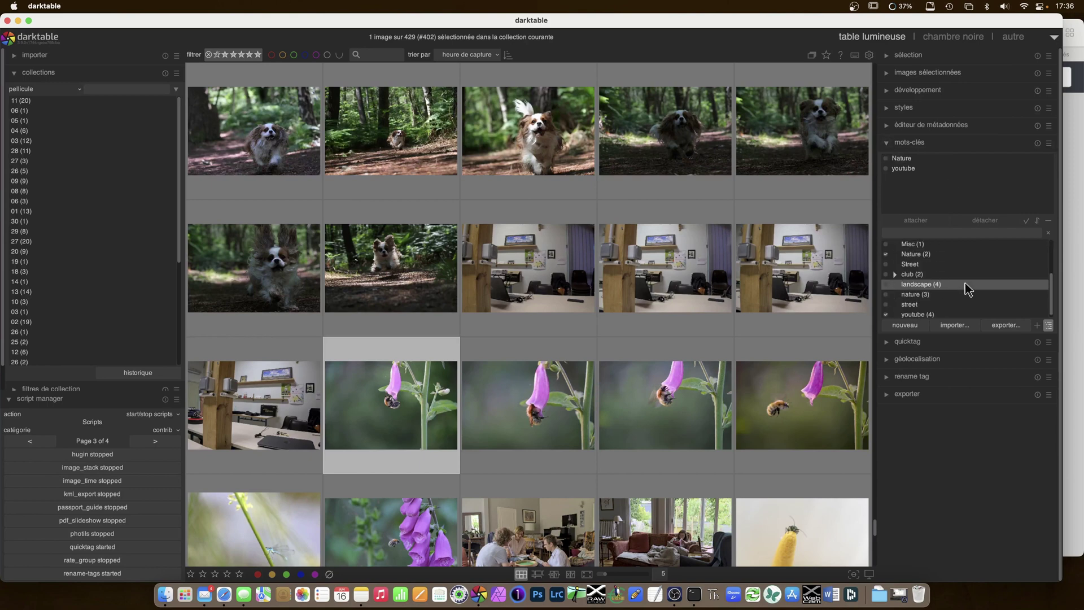
{"action": "right_click", "coordinate": [924, 318]}
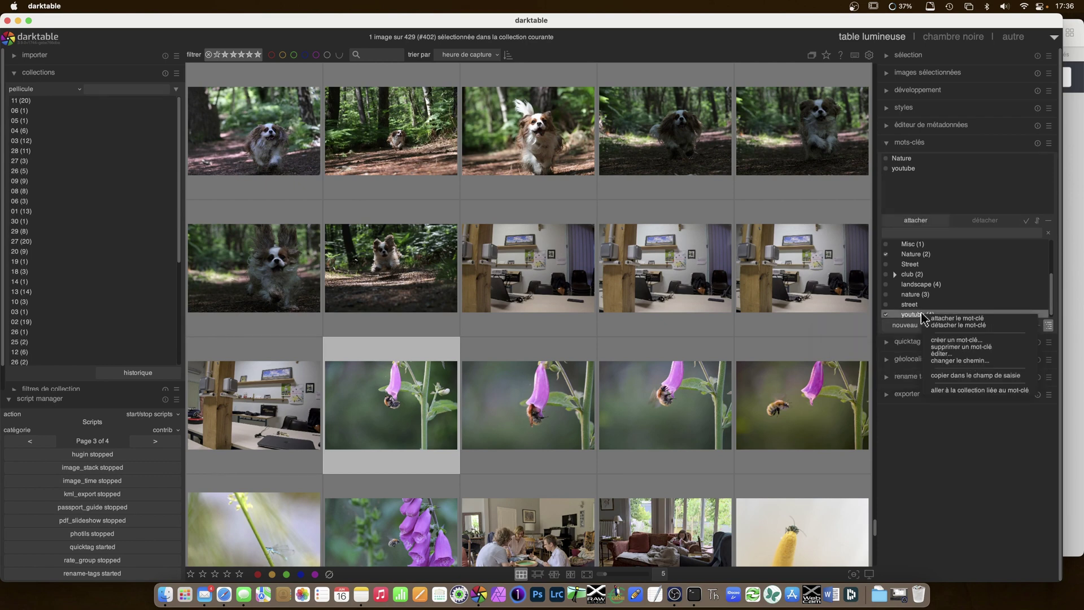
{"action": "left_click", "coordinate": [960, 391]}
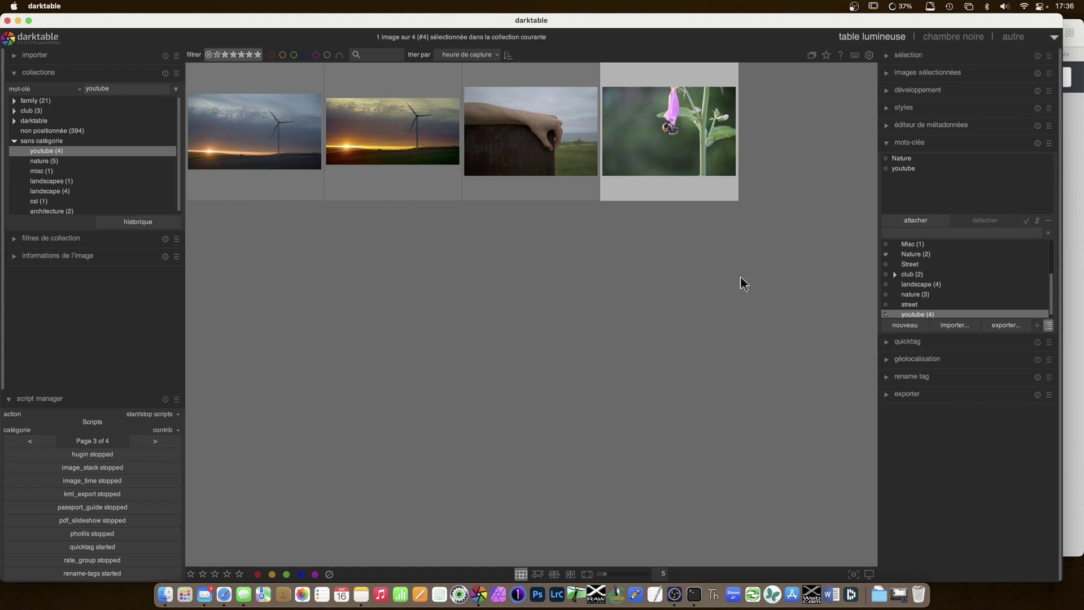
Step: Show the collection linked to the lowercase nature tag and expand the lowercase club tag in the dictionary
{"action": "right_click", "coordinate": [915, 295]}
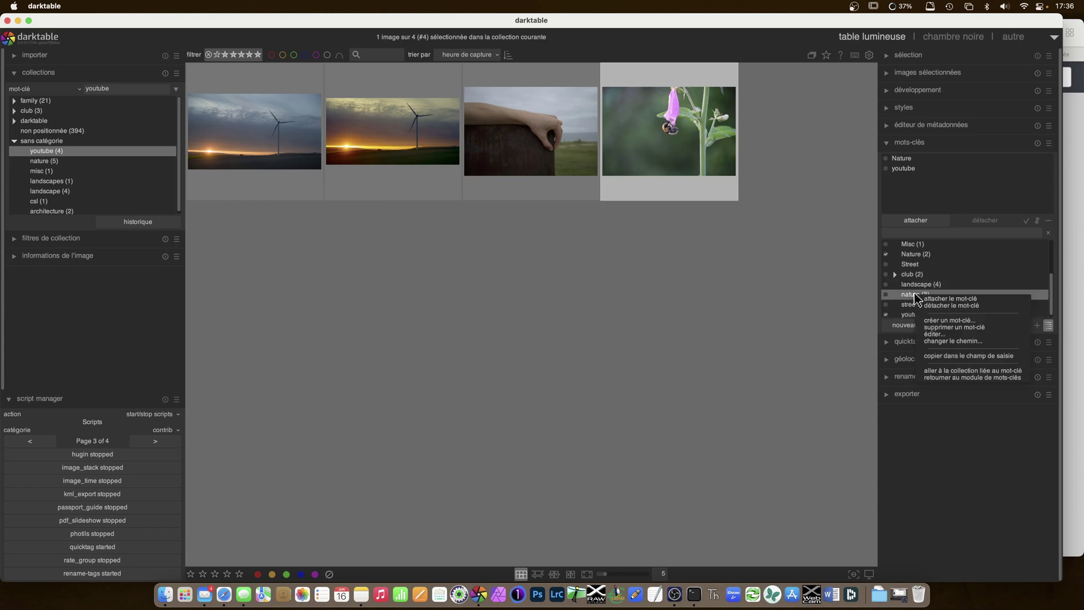
{"action": "left_click", "coordinate": [961, 371]}
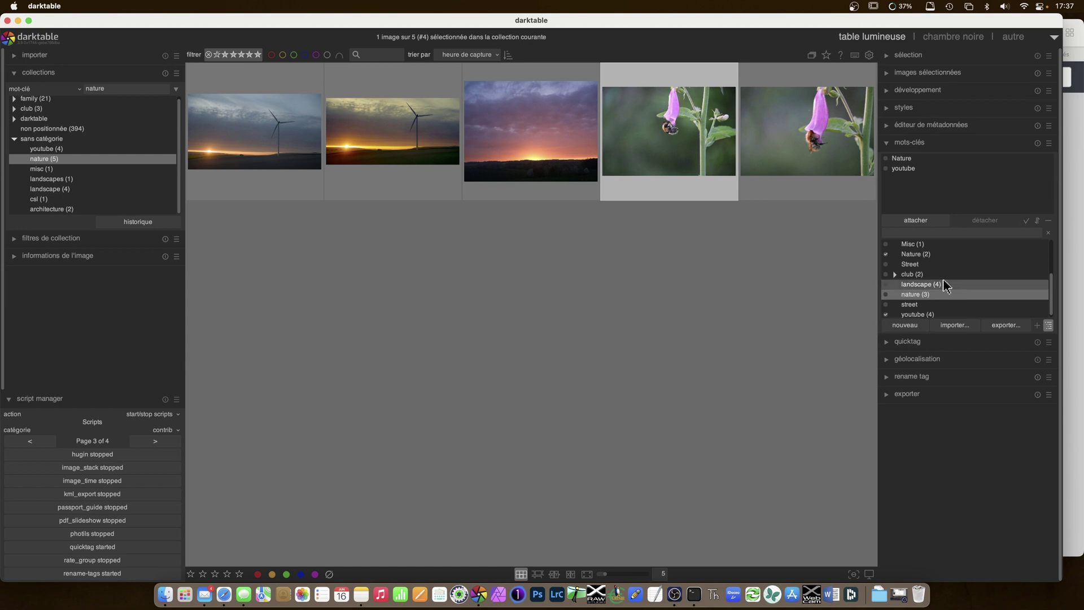
{"action": "double_click", "coordinate": [897, 276]}
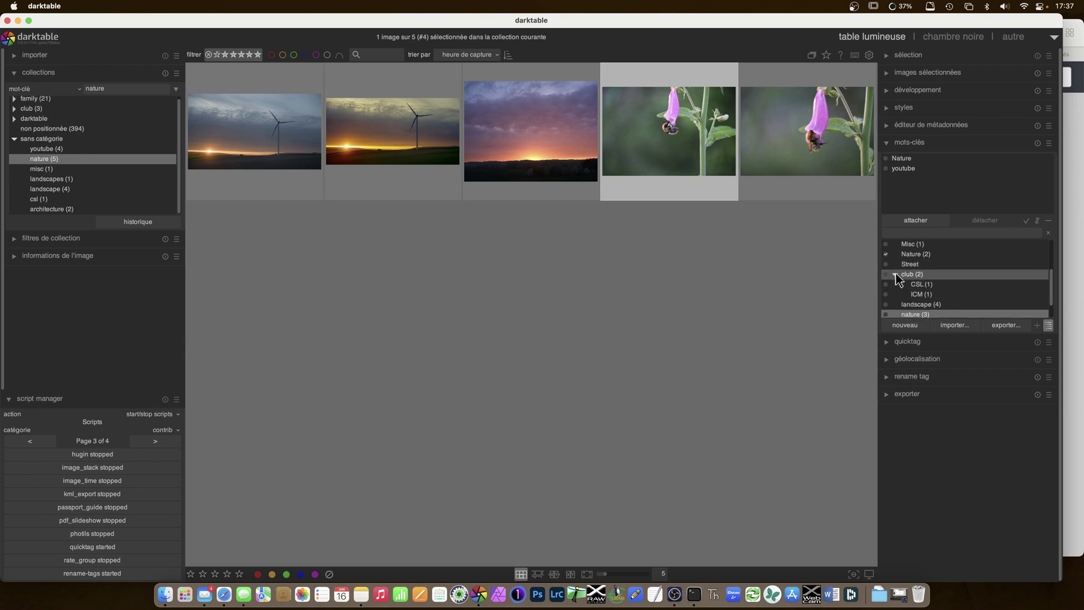